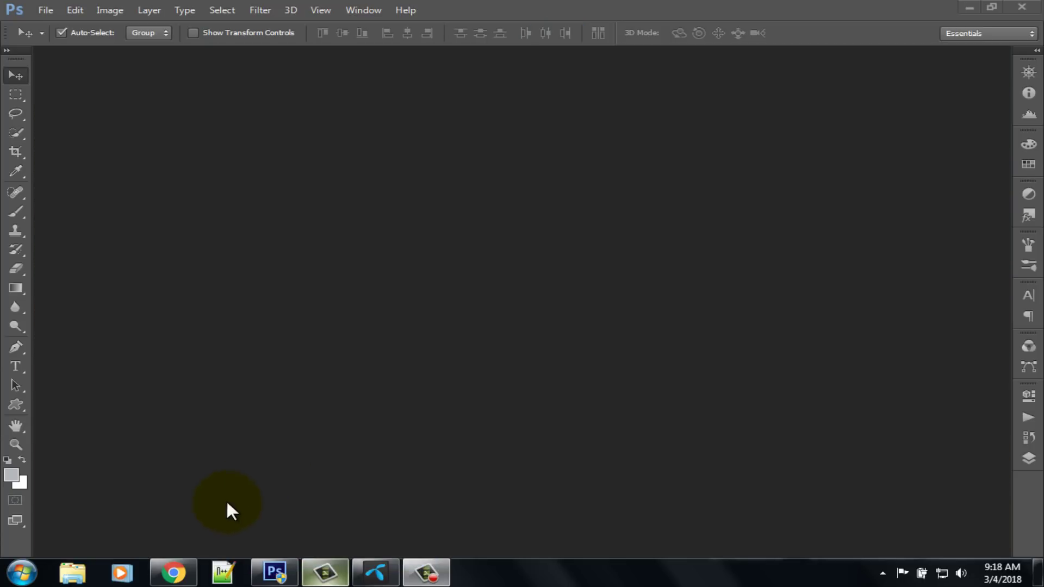
- Switch to Chrome and download the Pixabay railway sunset photo as a 1920×1268 JPG into the Music library
click(176, 574)
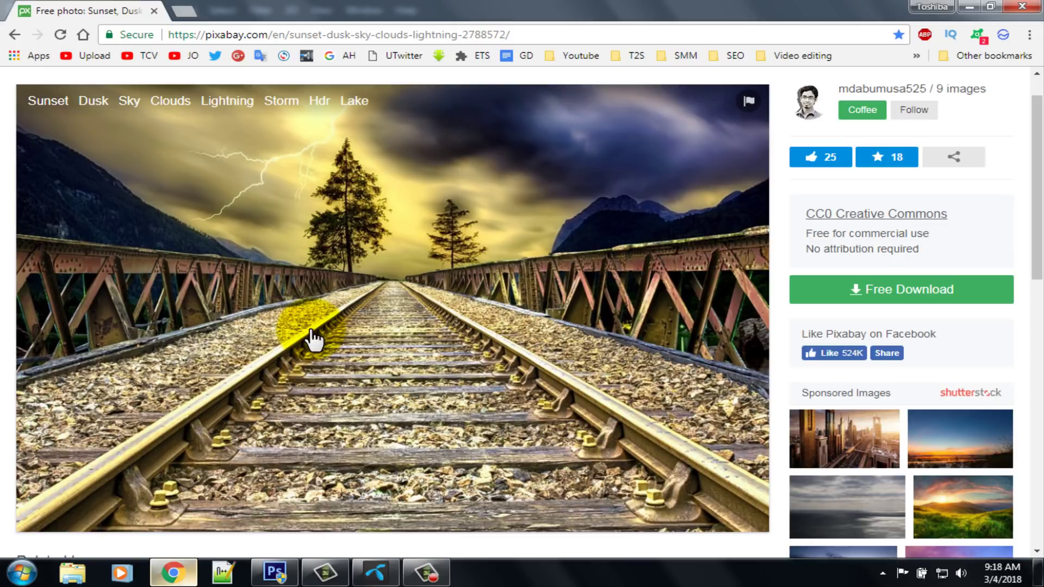
click(355, 32)
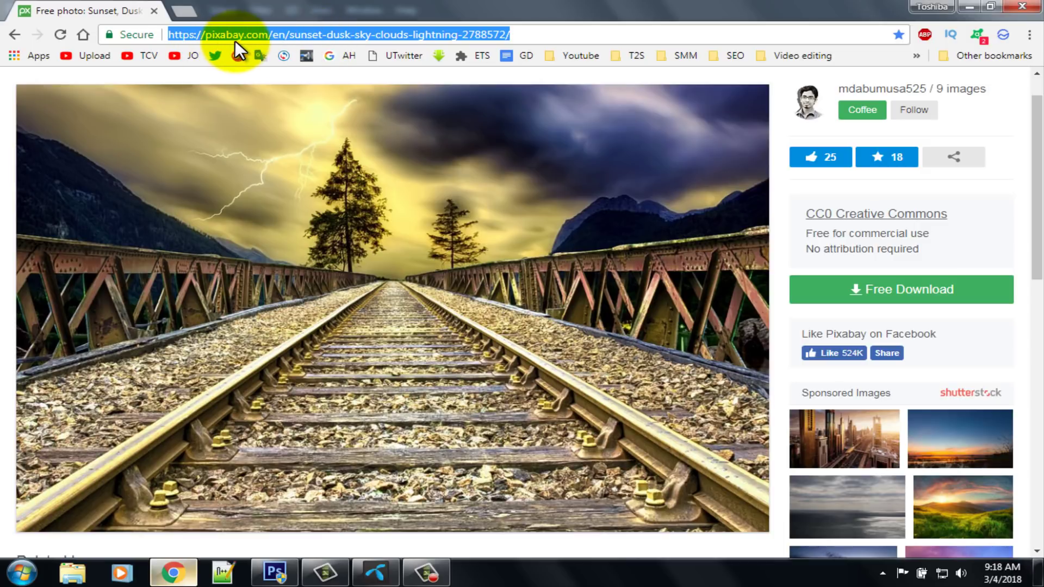
click(862, 300)
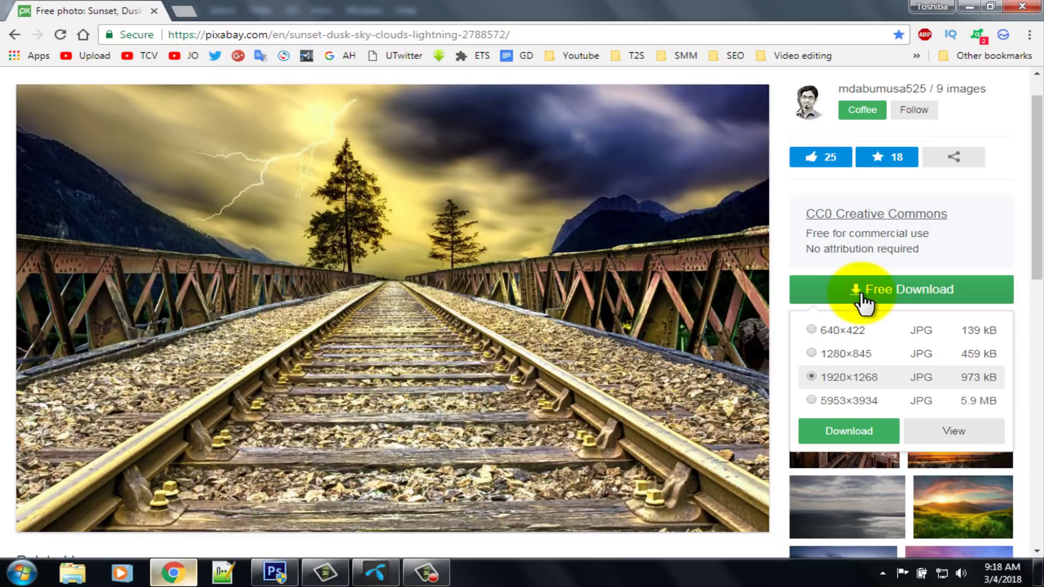
click(840, 432)
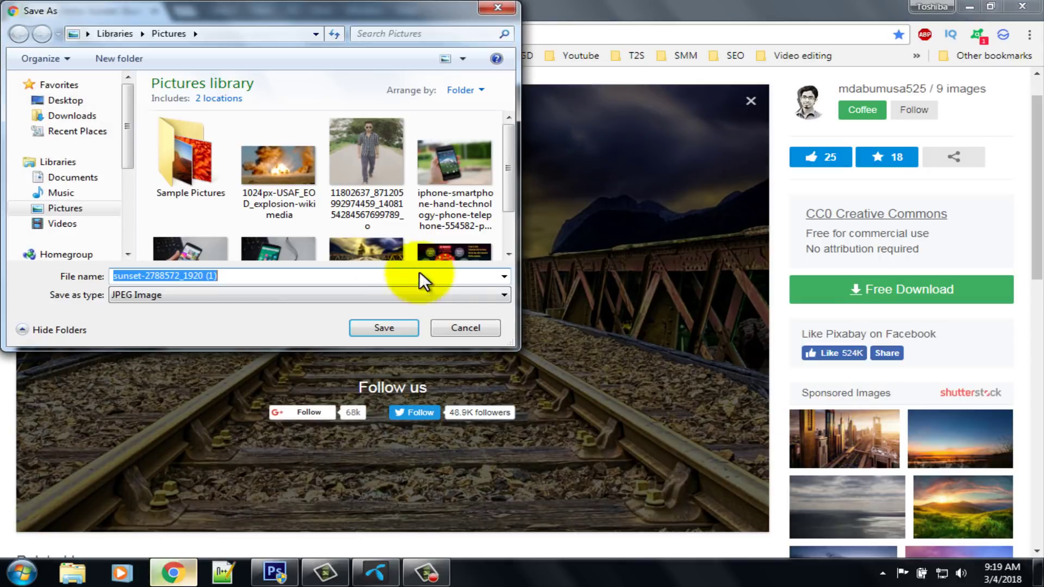
click(54, 194)
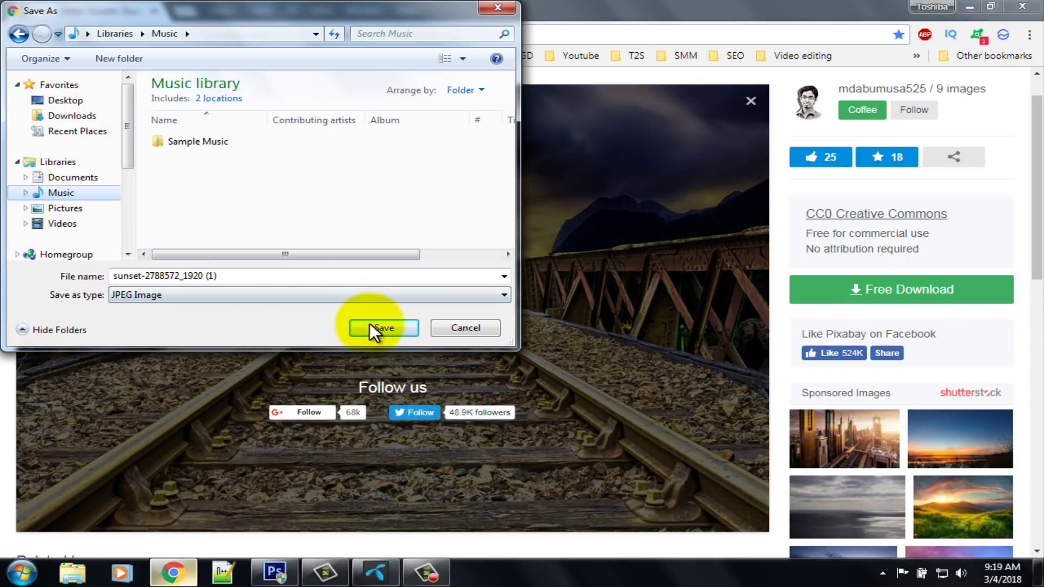
click(383, 328)
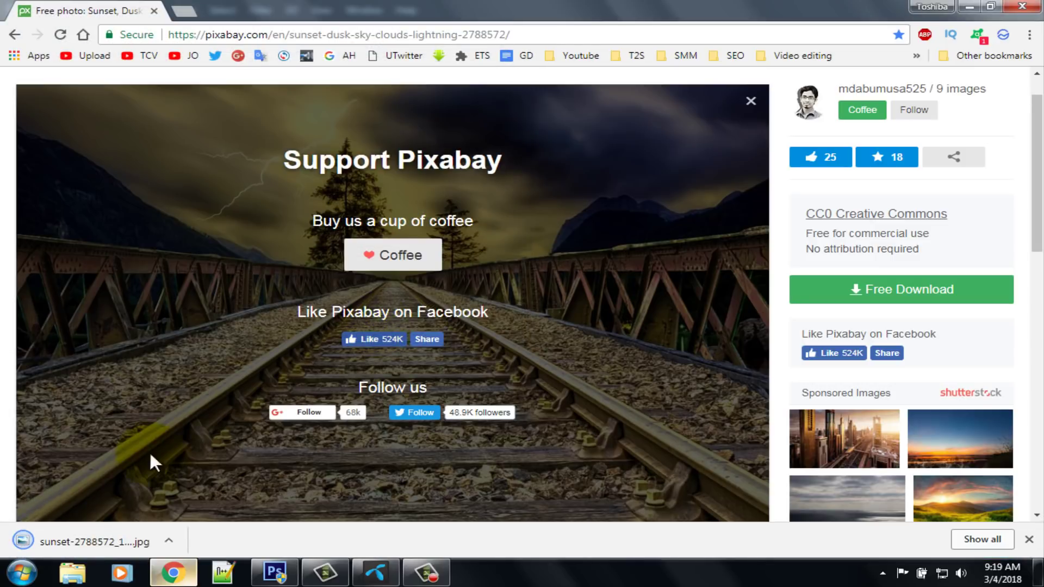
click(136, 533)
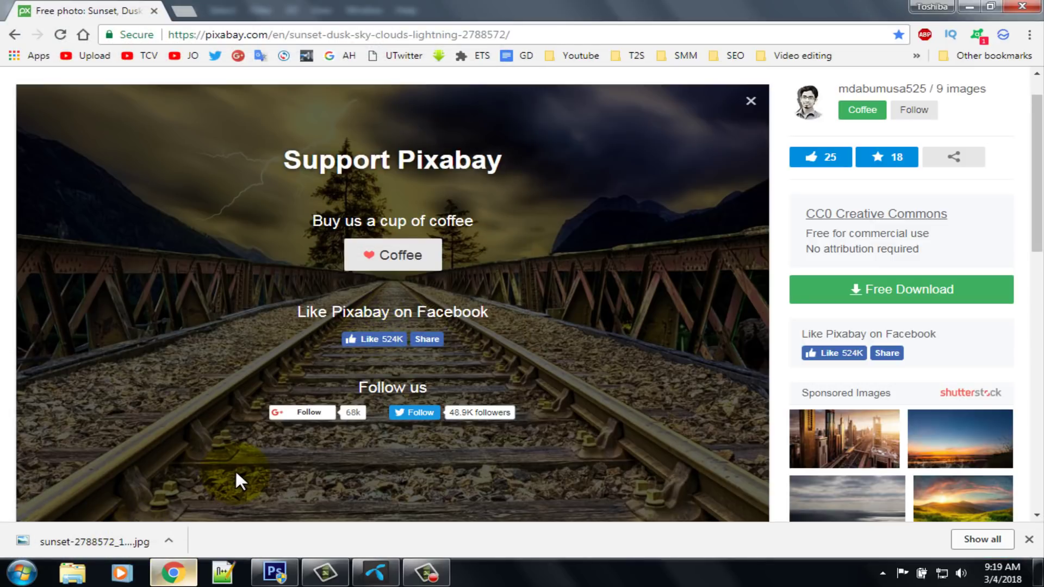
- Switch to Photoshop, open the photo of the walking man in the plaid shirt from My Pictures, and dock its window
click(274, 572)
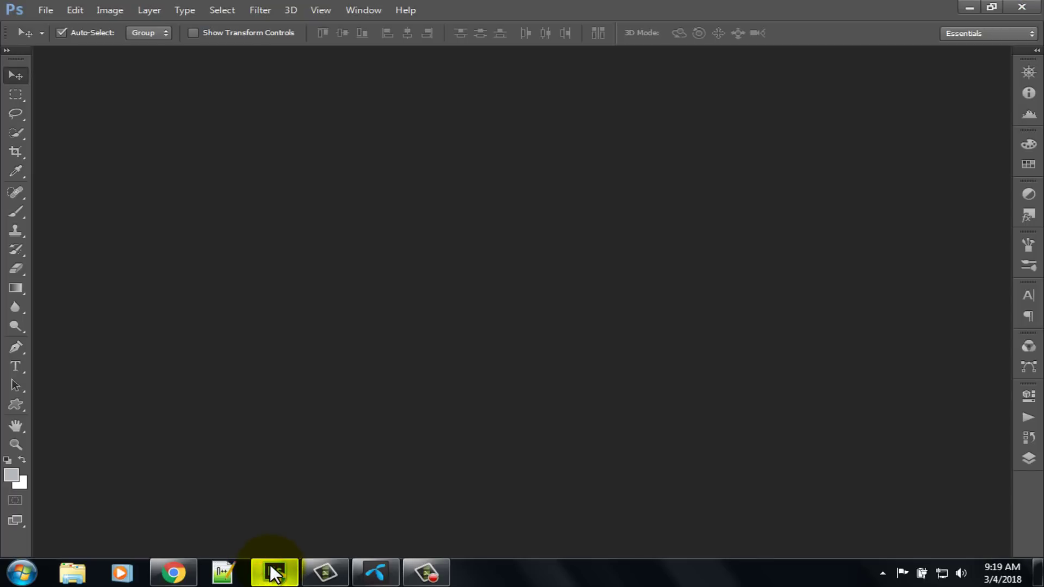
click(44, 6)
click(53, 40)
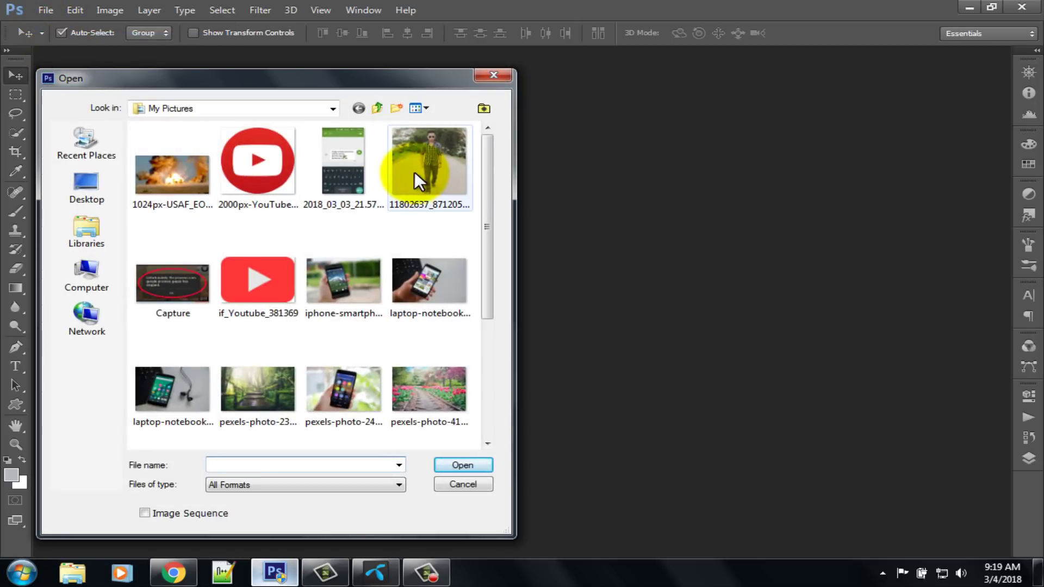
click(417, 172)
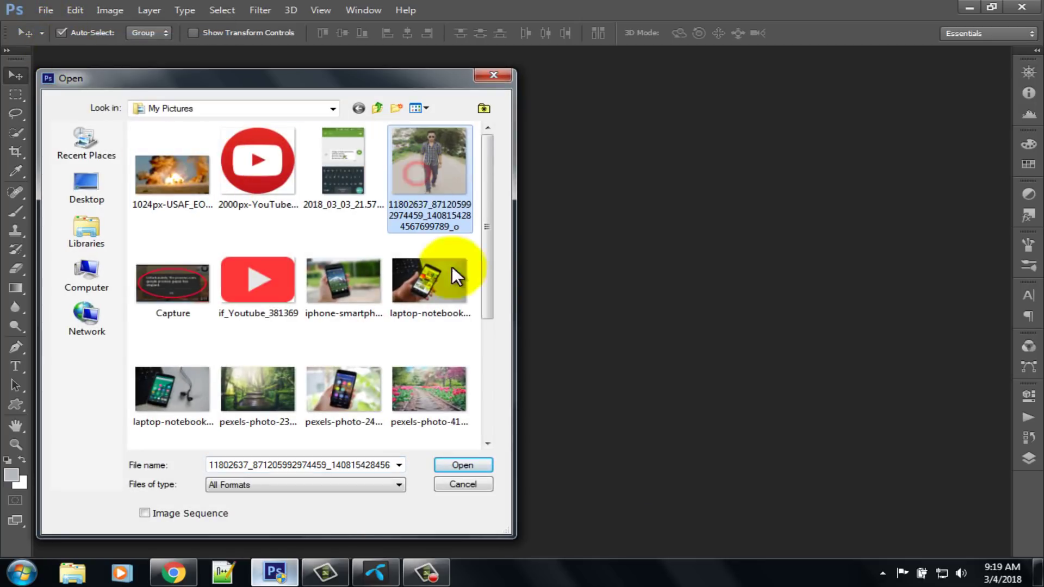
click(463, 466)
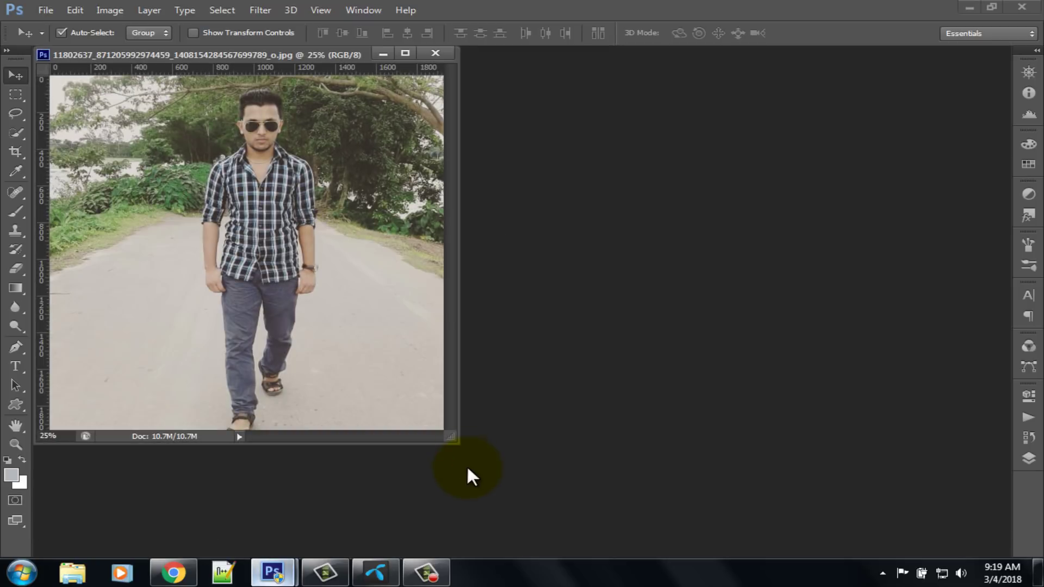
drag(225, 54, 283, 82)
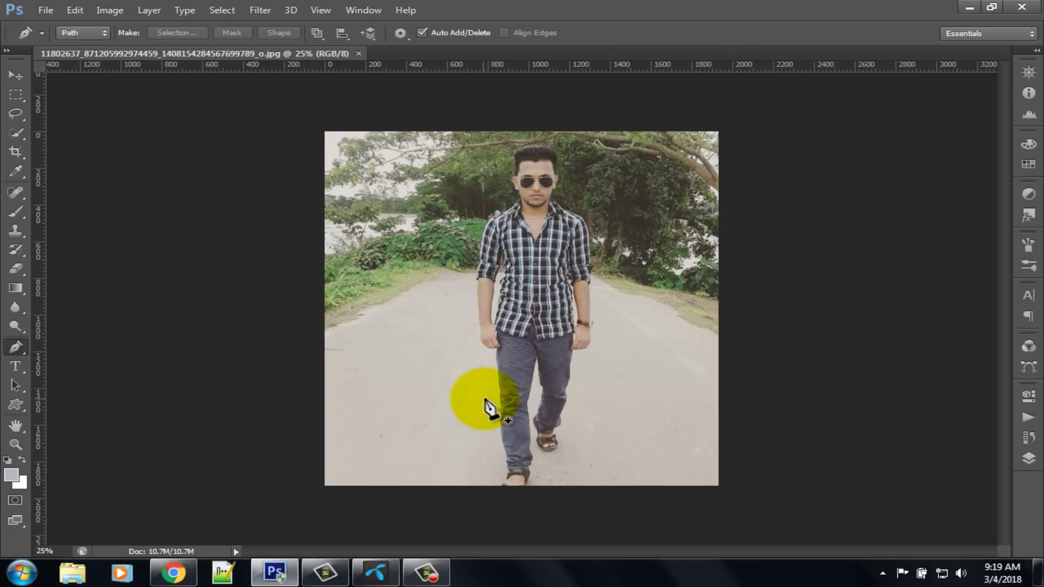
- Start a Pen tool path at the pointed cuff of the man's left-hand rolled sleeve and trace the cuff edge upward
scroll(490, 407, up, 5)
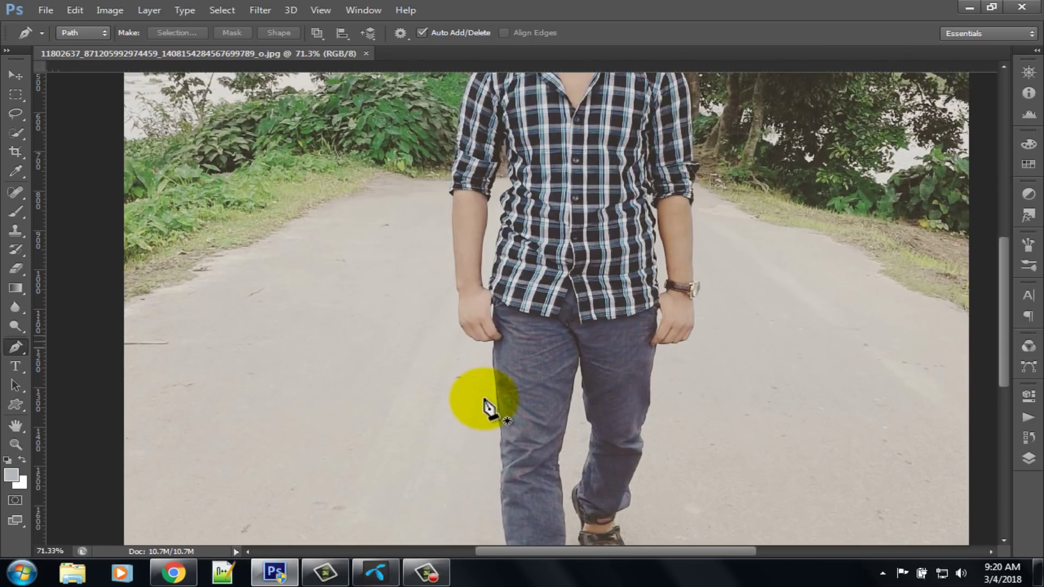
scroll(489, 407, up, 5)
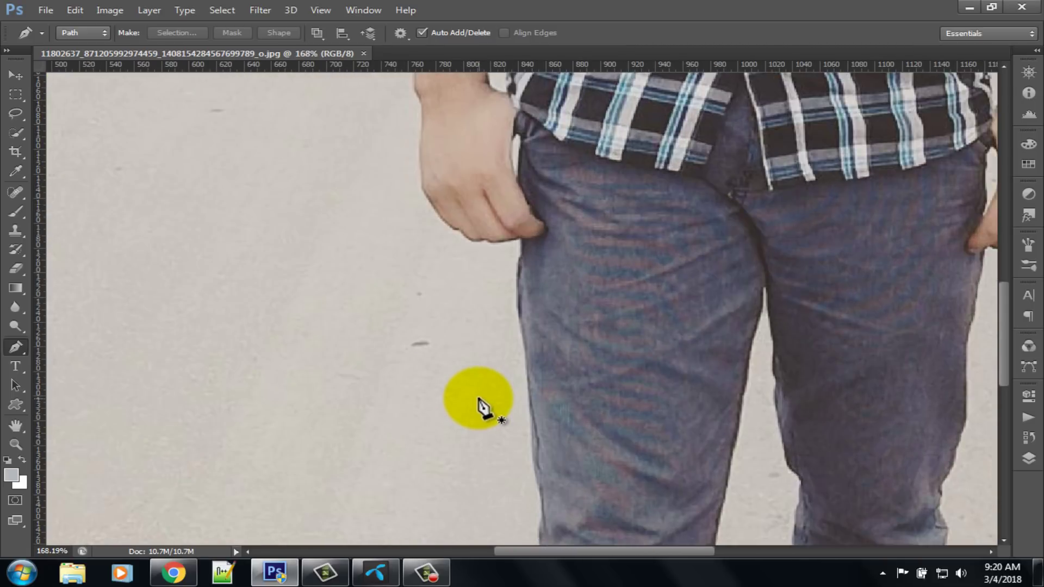
scroll(484, 406, up, 5)
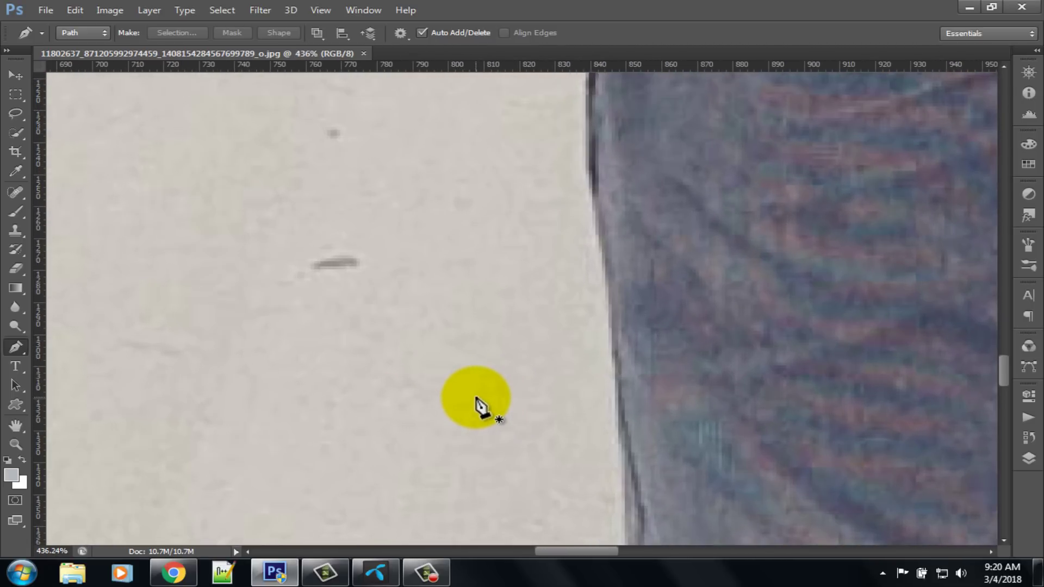
scroll(476, 399, up, 1)
key(space)
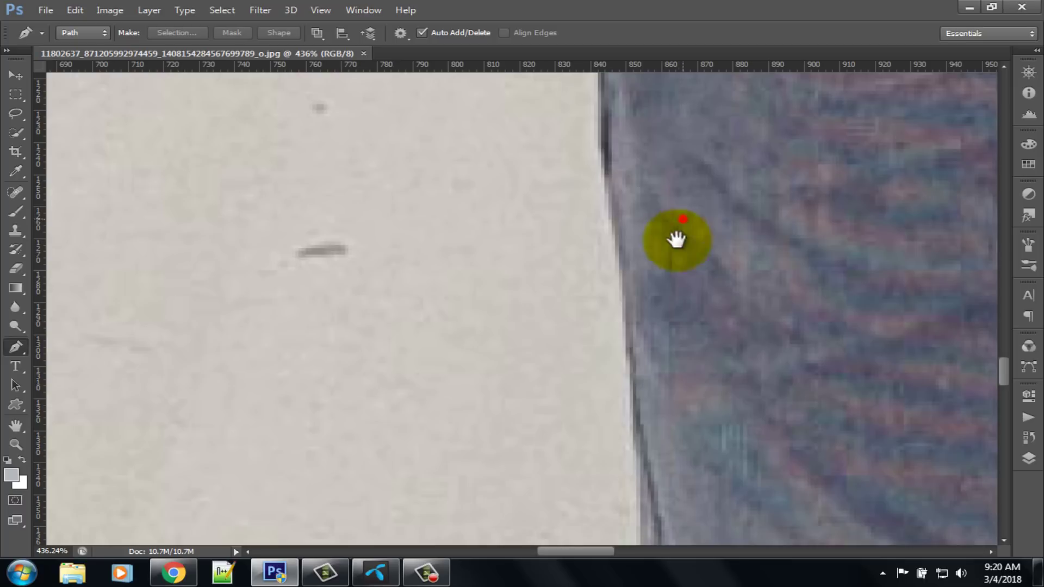
drag(677, 240, 573, 500)
drag(612, 246, 590, 503)
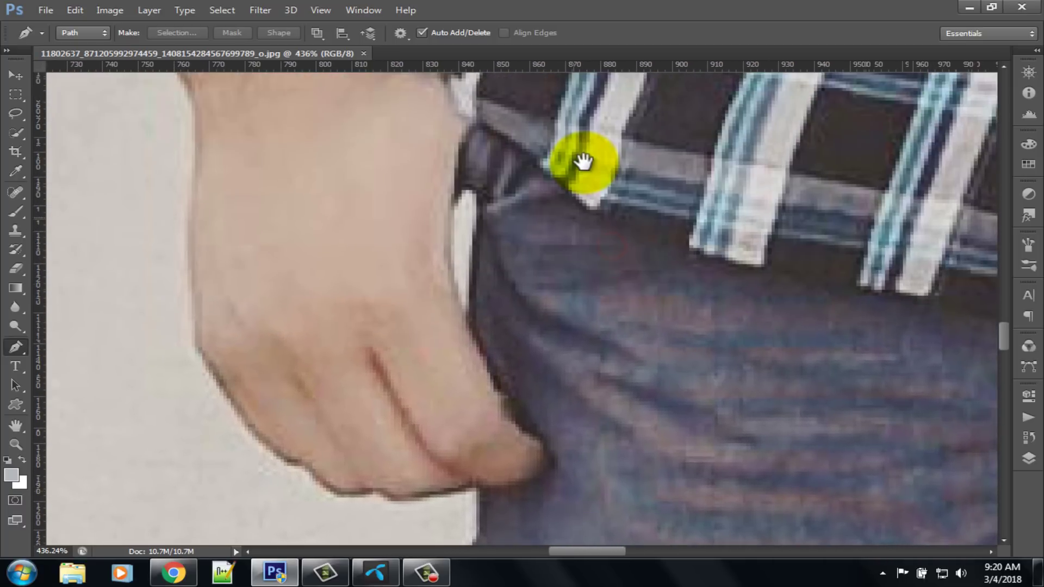
drag(583, 161, 564, 455)
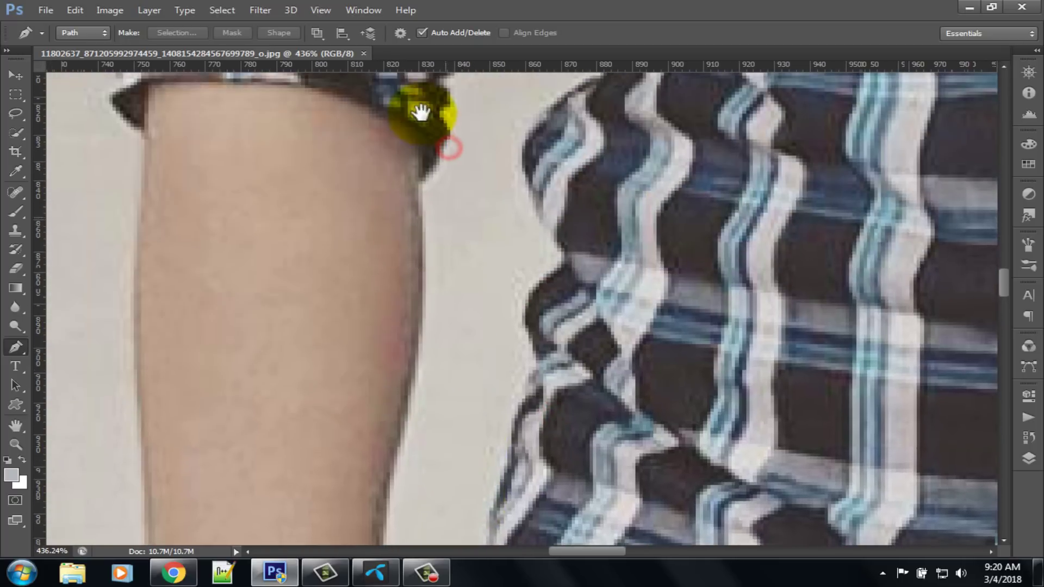
drag(421, 113, 428, 350)
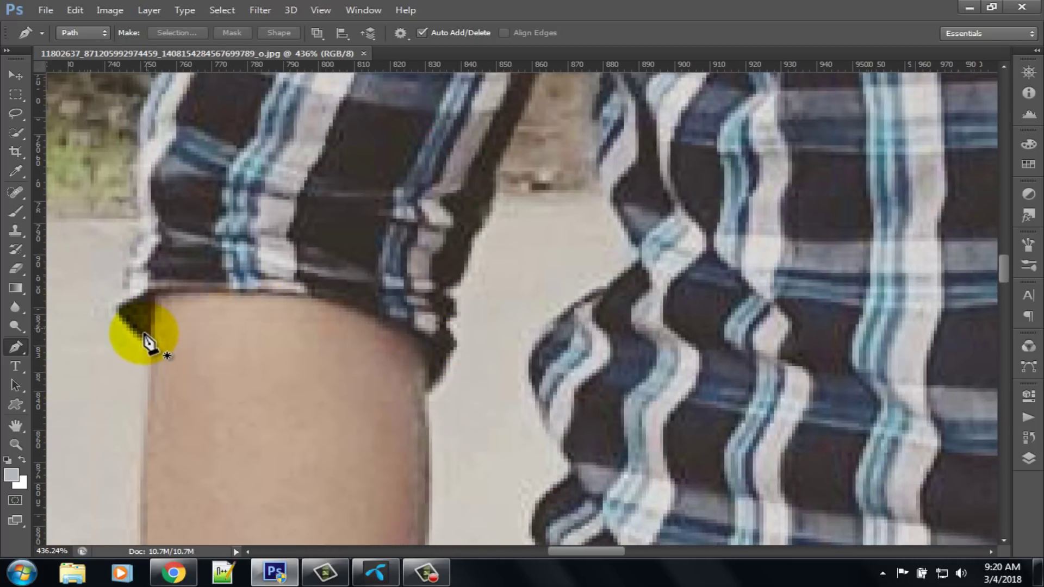
drag(143, 332, 388, 360)
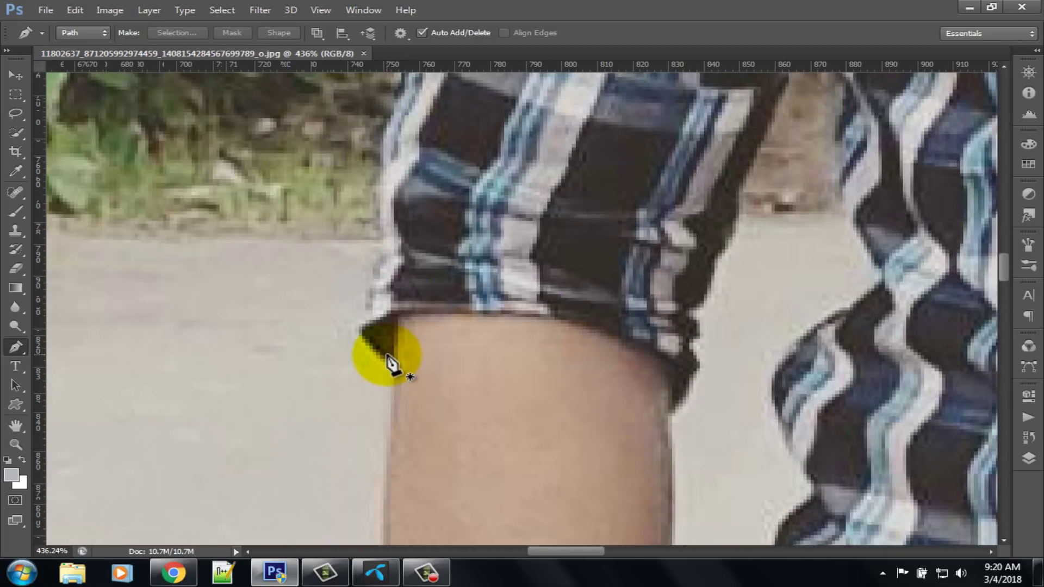
scroll(389, 356, up, 9)
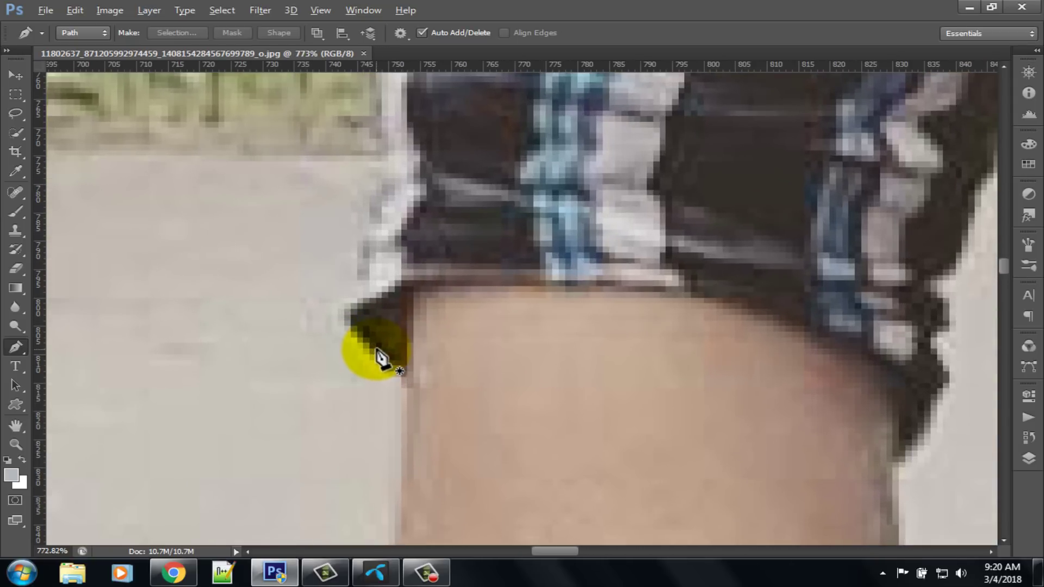
scroll(376, 357, up, 3)
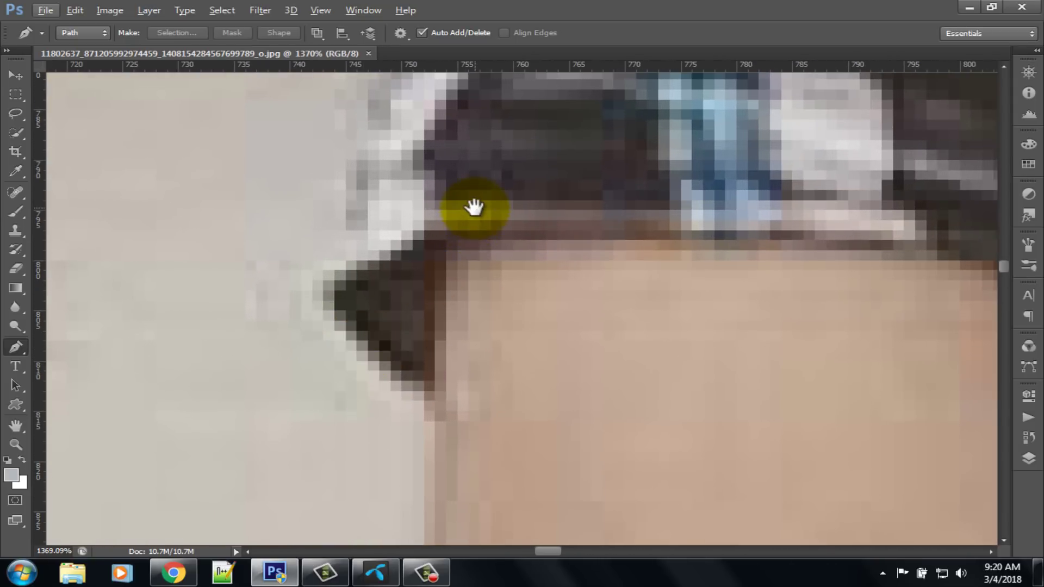
drag(475, 208, 484, 338)
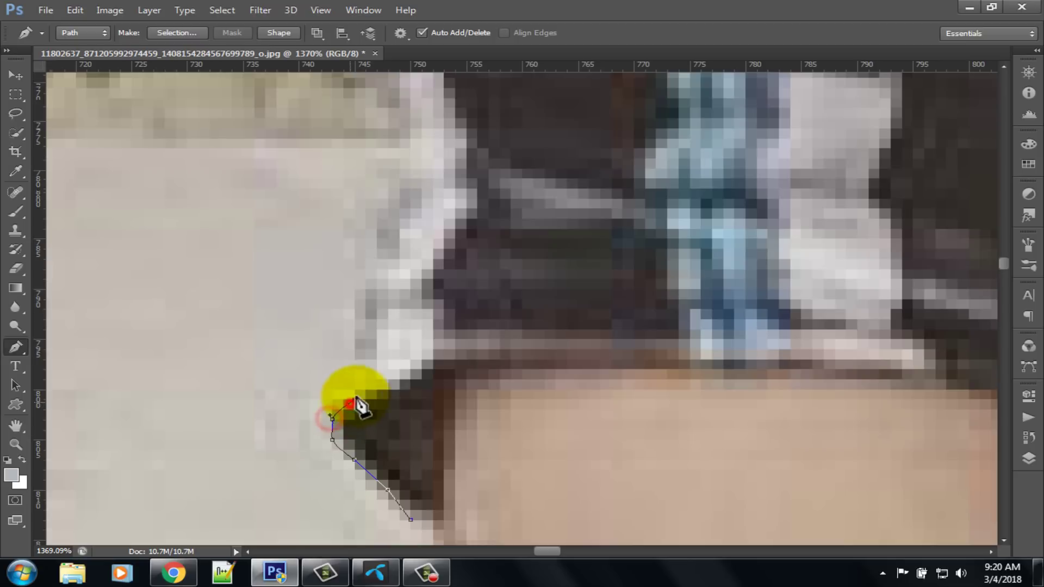
click(383, 292)
click(426, 184)
drag(508, 107, 557, 425)
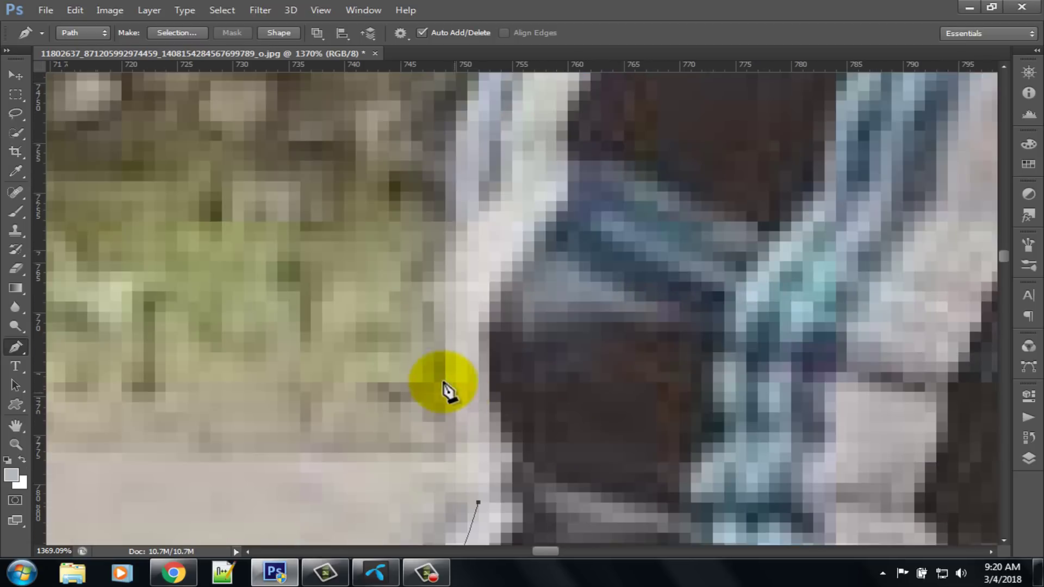
- Continue the path up the outer edge of the lower sleeve, alongside the grass and leaves
click(434, 373)
click(455, 283)
click(459, 194)
drag(513, 163, 495, 381)
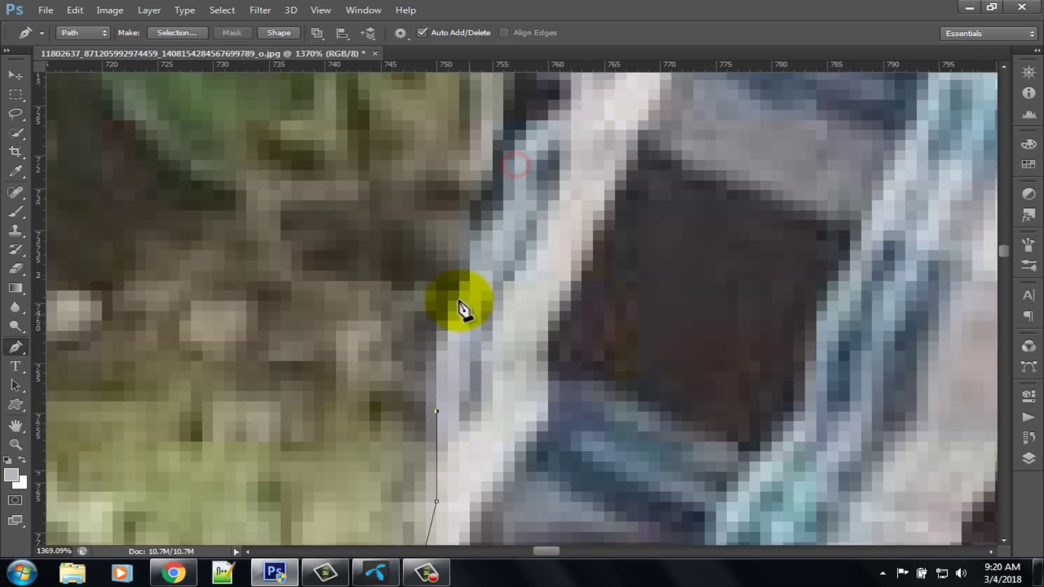
click(447, 311)
drag(464, 281, 465, 319)
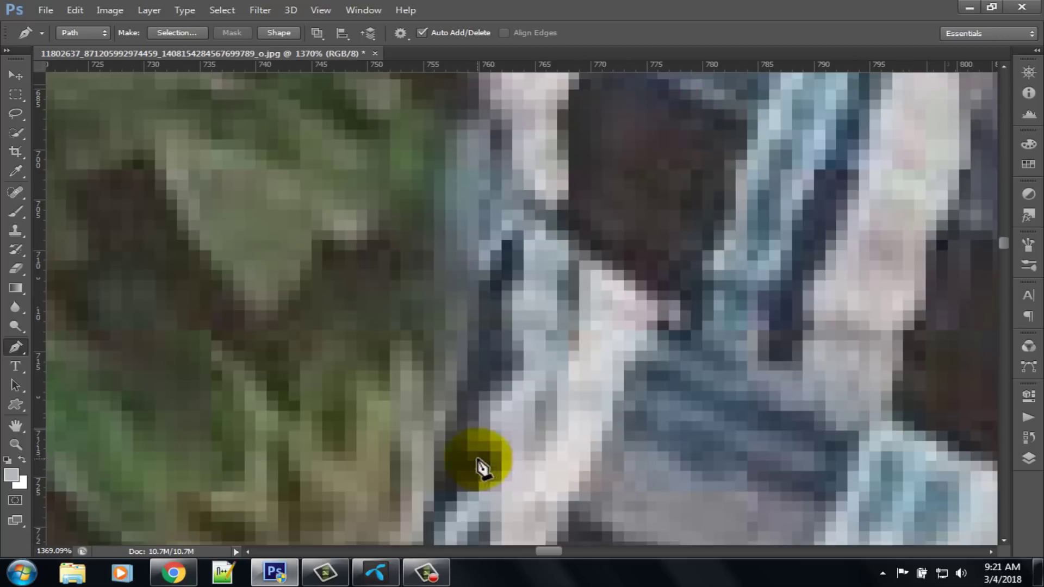
click(488, 390)
click(511, 321)
click(512, 251)
drag(549, 125, 571, 349)
- Extend the path along the outer edge of the upper sleeve toward the shoulder
scroll(519, 379, down, 4)
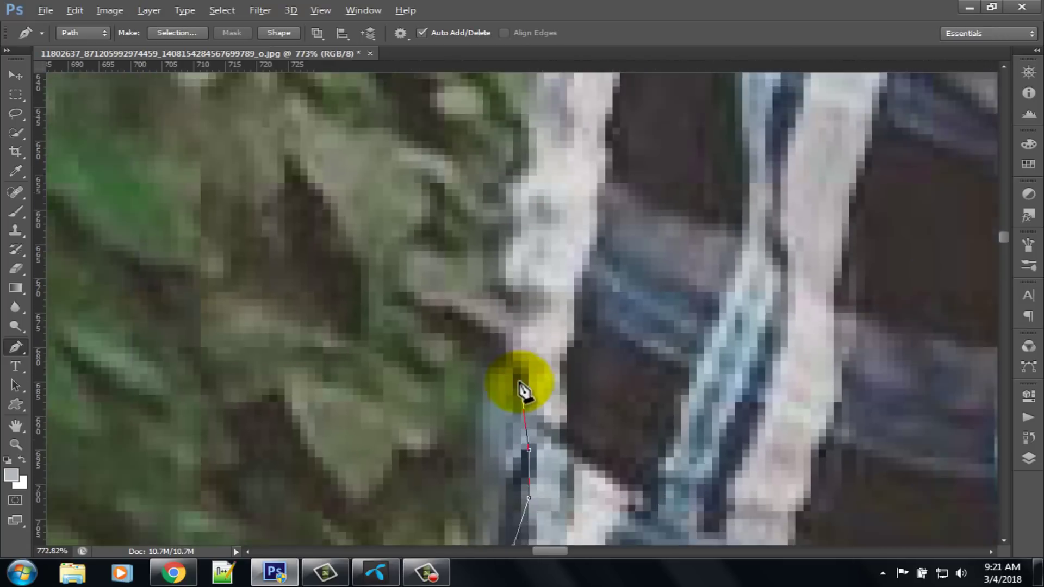
click(521, 389)
click(511, 351)
click(509, 276)
click(521, 224)
drag(534, 192, 536, 296)
click(543, 191)
click(553, 121)
drag(563, 123, 564, 313)
click(560, 259)
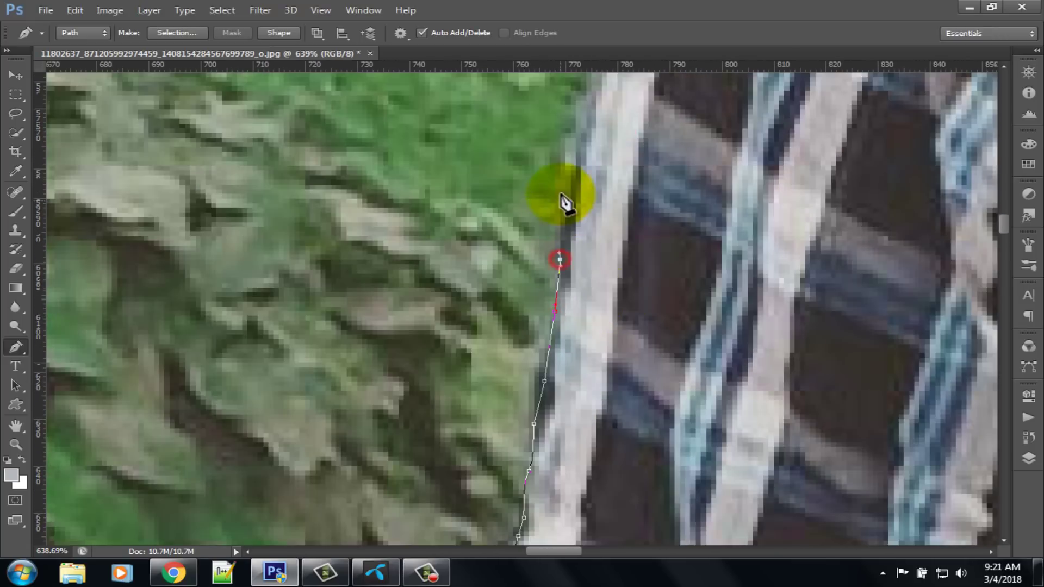
click(570, 199)
drag(648, 151, 643, 350)
click(648, 144)
- Trace the path around the curve of the left-hand shoulder and along its top edge
drag(827, 97, 701, 308)
click(578, 229)
click(599, 187)
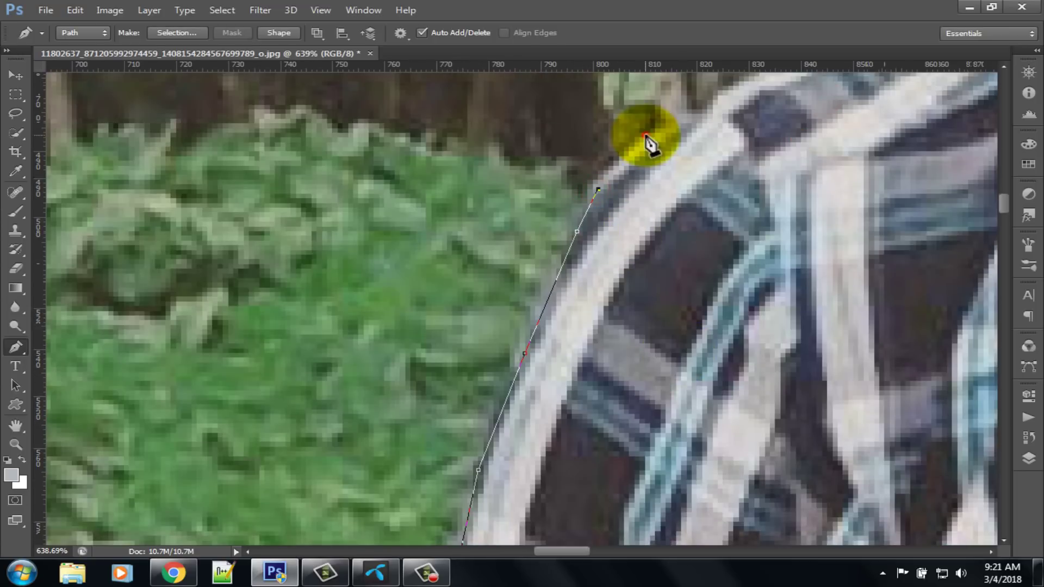
click(646, 130)
click(682, 112)
drag(709, 106, 570, 298)
click(673, 245)
click(837, 165)
- Carry the path along the shirt collar's outer edge and up the jawline to the earlobe
drag(903, 142, 538, 376)
click(544, 368)
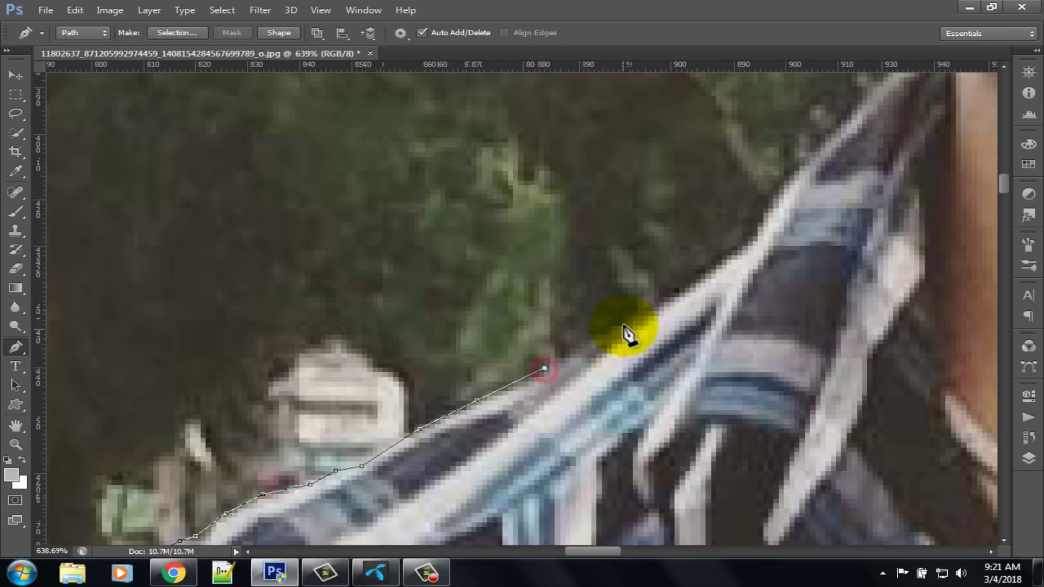
drag(894, 84, 434, 402)
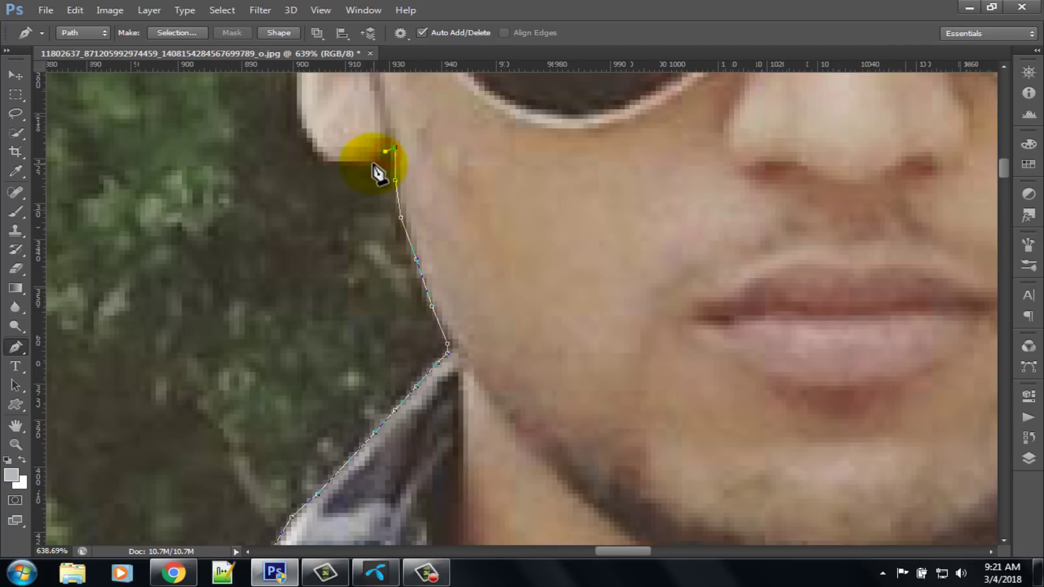
- Trace the path around the outer contour of the left-hand ear, from the lobe to the sunglasses' temple
click(312, 152)
click(302, 125)
drag(336, 106, 336, 335)
click(297, 329)
click(297, 296)
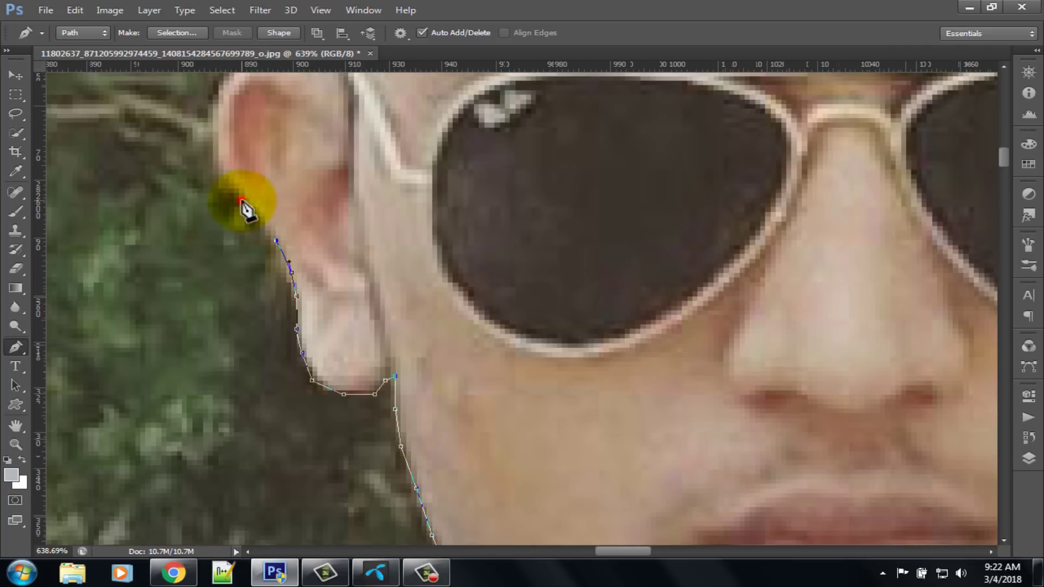
click(241, 202)
click(218, 164)
scroll(223, 218, up, 4)
scroll(331, 221, up, 4)
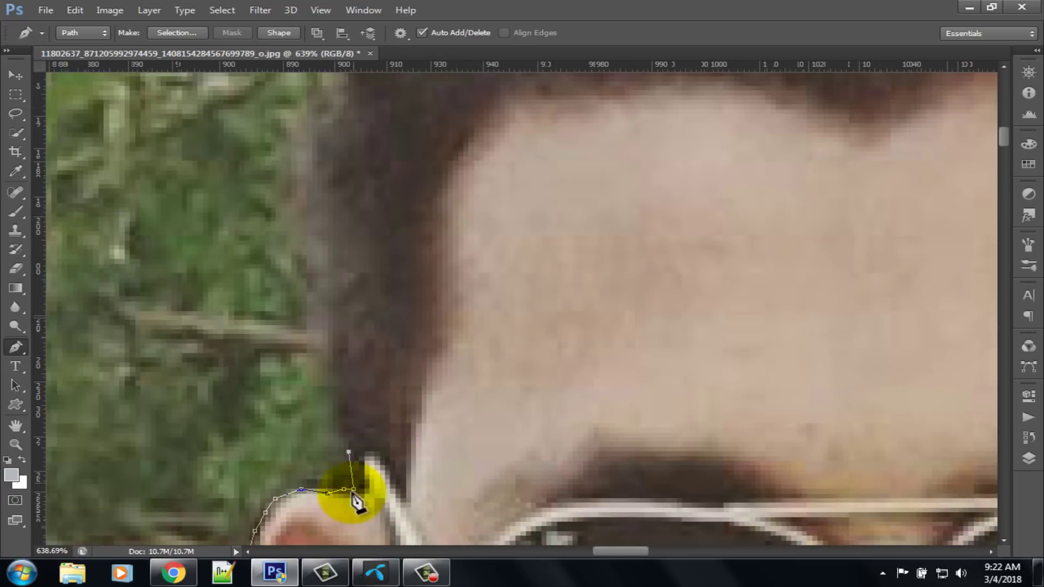
- Continue the path up the side of the hair above the ear
drag(357, 292, 370, 346)
click(346, 403)
click(357, 158)
click(362, 134)
scroll(375, 310, up, 4)
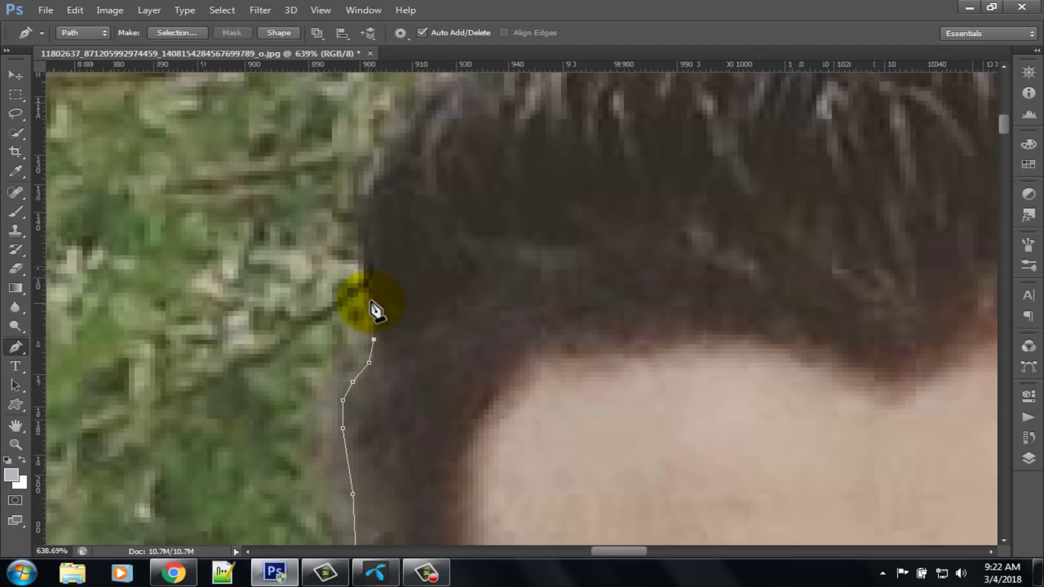
- Continue the path up the hair's left-hand side and across the top of the hair
click(393, 152)
drag(393, 153, 296, 392)
click(333, 328)
click(485, 226)
click(543, 207)
drag(793, 238, 356, 397)
click(310, 344)
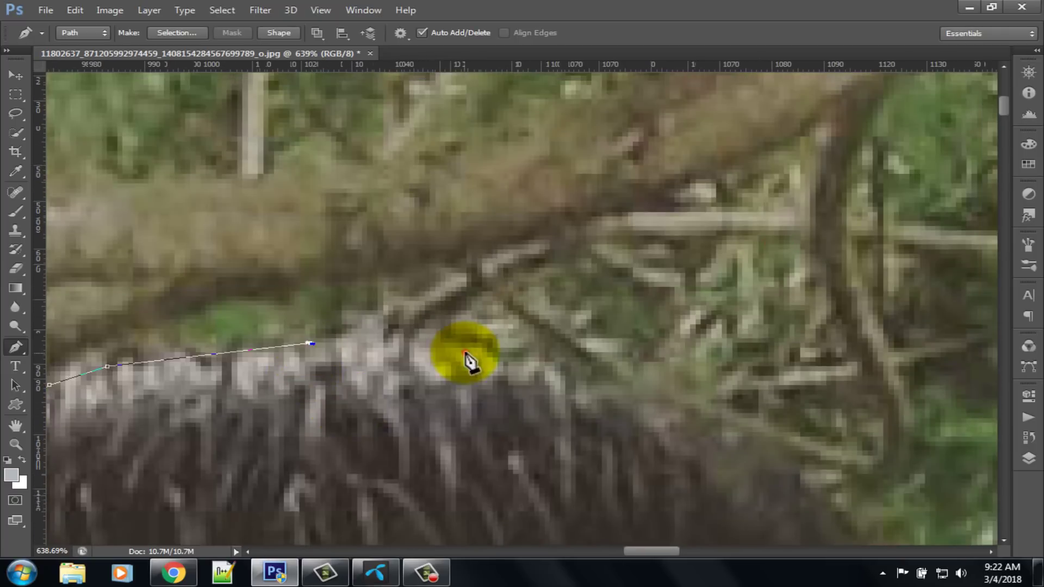
drag(784, 472, 513, 240)
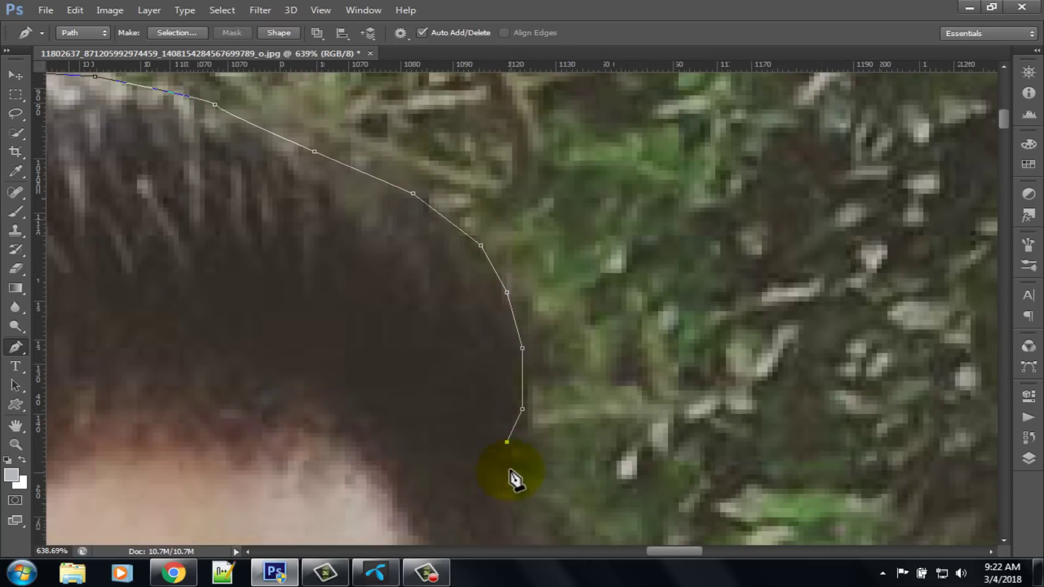
- Bring the path down the right-hand side of the hair to the top of the ear
click(512, 475)
scroll(519, 381, down, 4)
click(502, 479)
click(497, 503)
scroll(503, 435, down, 5)
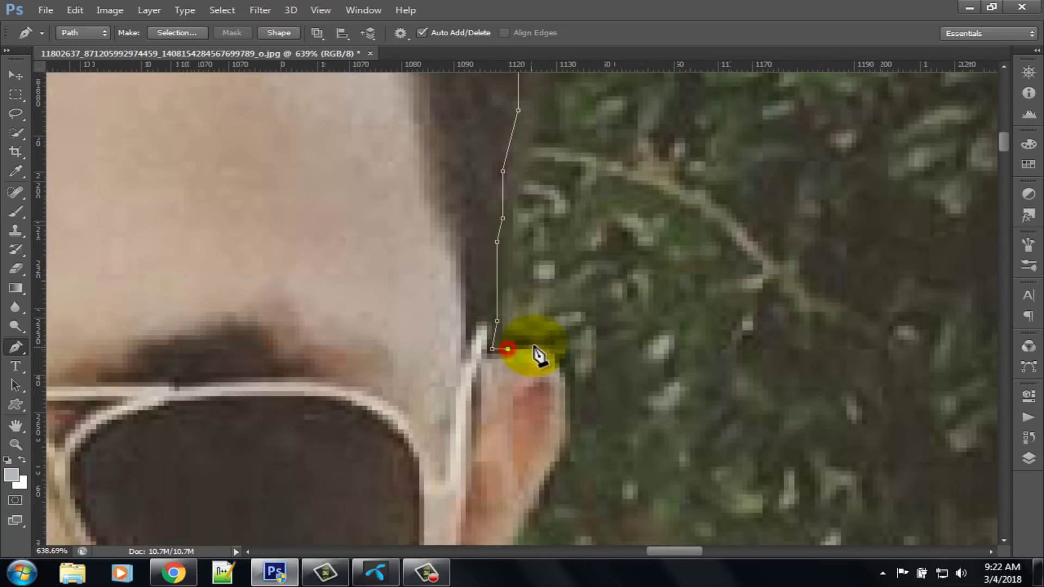
- Trace the path around the right-hand ear's outer contour, past the lobe, and along the upper jaw
click(533, 508)
click(523, 527)
click(519, 545)
drag(519, 538, 624, 126)
click(614, 144)
click(604, 172)
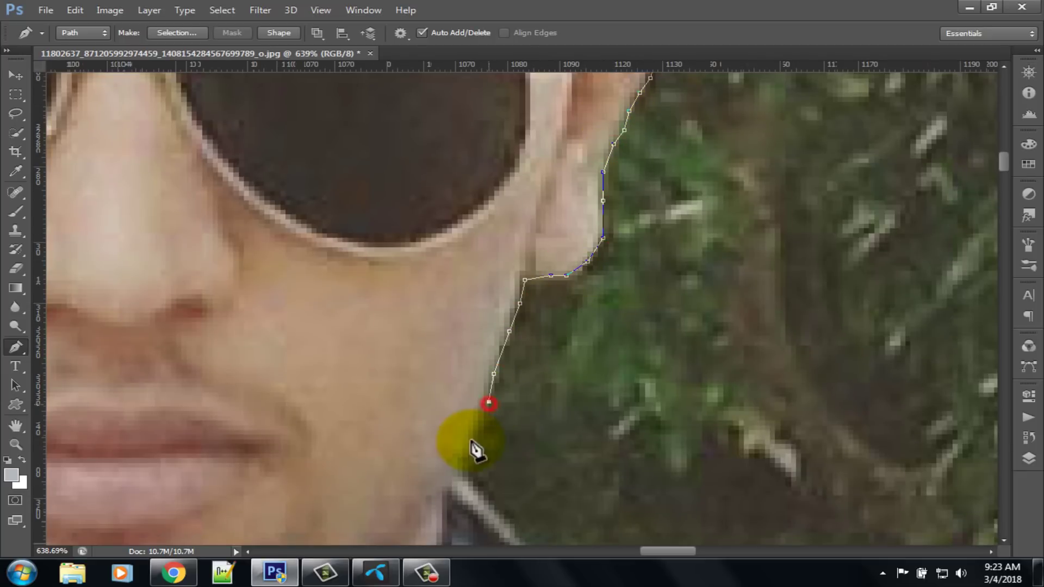
- Extend the path down the right-hand jawline to the collar and along the collar's outer edge
click(473, 446)
scroll(473, 447, down, 6)
click(389, 171)
scroll(390, 172, down, 1)
click(453, 237)
click(499, 276)
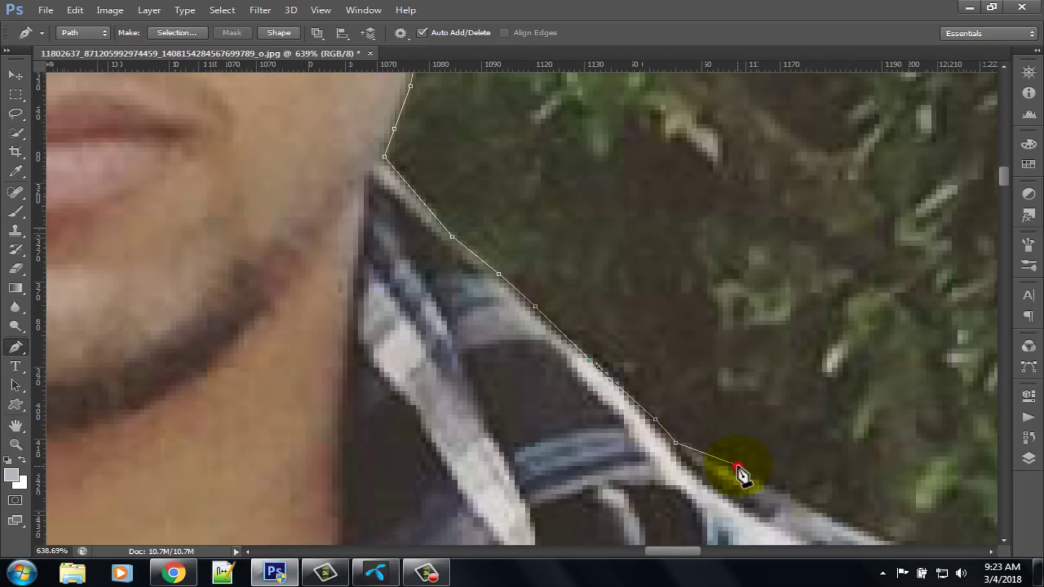
- Trace the path over the right-hand shoulder and onto the outer edge of the sleeve
scroll(740, 475, down, 7)
scroll(685, 281, right, 8)
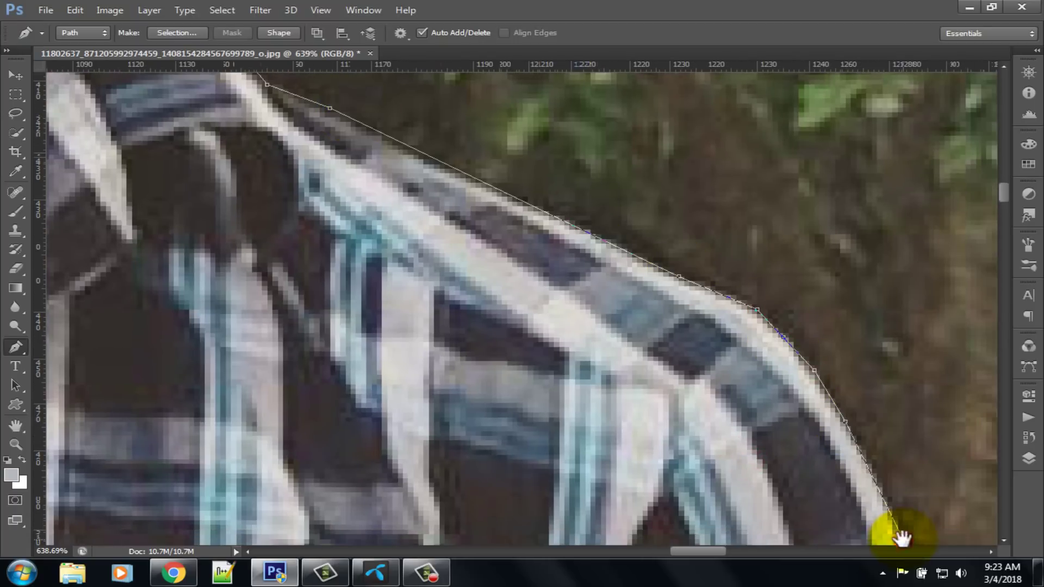
drag(900, 538, 646, 132)
click(682, 294)
click(688, 414)
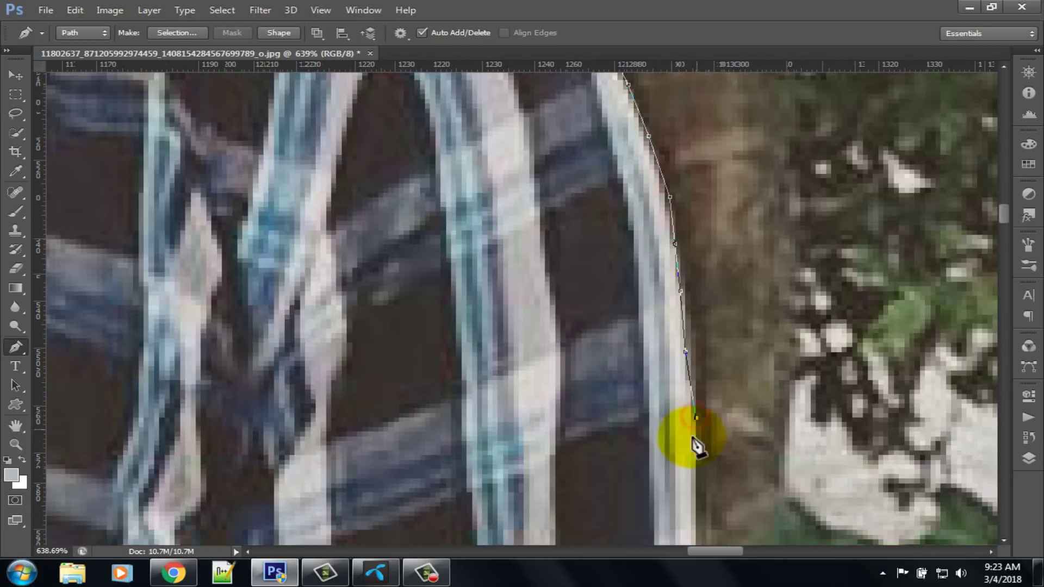
- Carry the path down the right-hand sleeve's straight outer edge to the protruding fold
drag(695, 439, 656, 201)
click(664, 373)
click(665, 517)
drag(664, 525, 669, 124)
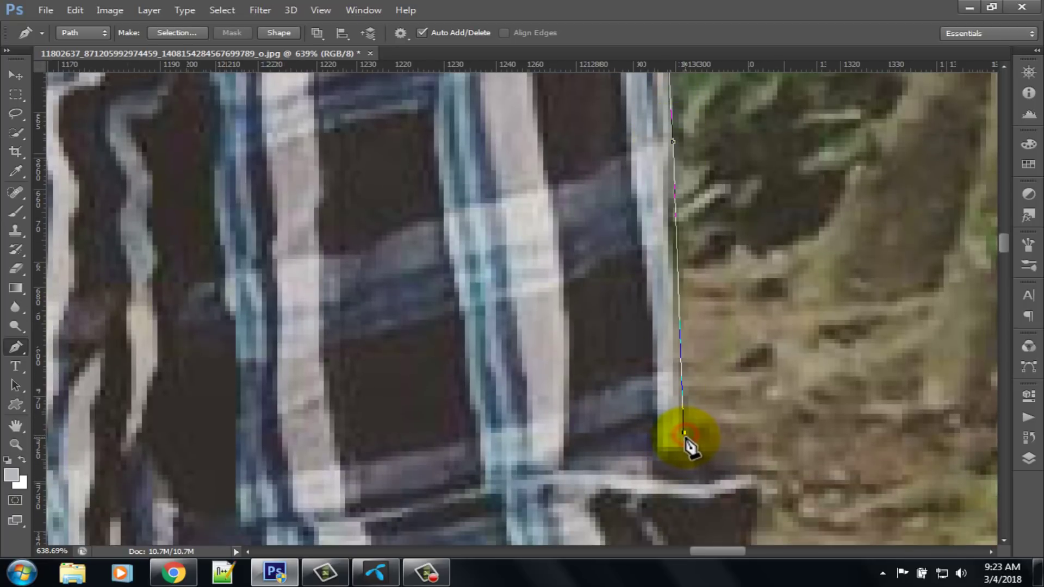
- Trace the path around the pointed fold that sticks out of the right-hand sleeve
click(762, 486)
drag(762, 488, 709, 207)
click(692, 273)
click(644, 420)
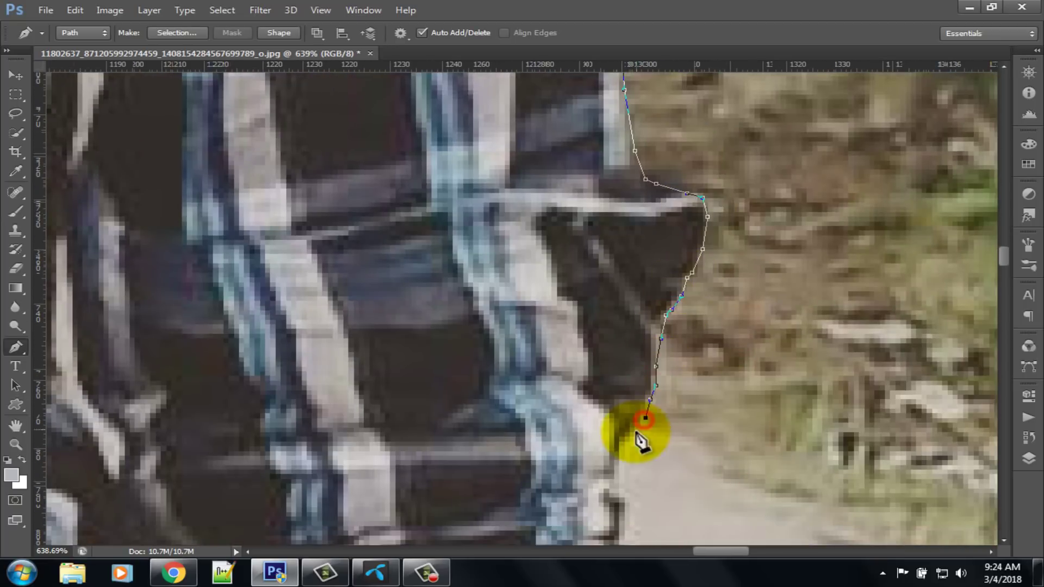
- Follow the lower part of the right-hand sleeve with the path until it meets the bare forearm
click(611, 473)
click(617, 496)
drag(621, 535, 680, 190)
click(679, 272)
click(659, 367)
drag(661, 403, 619, 158)
- Trace the path down the outer edge of the right-hand forearm to the wristwatch
click(620, 298)
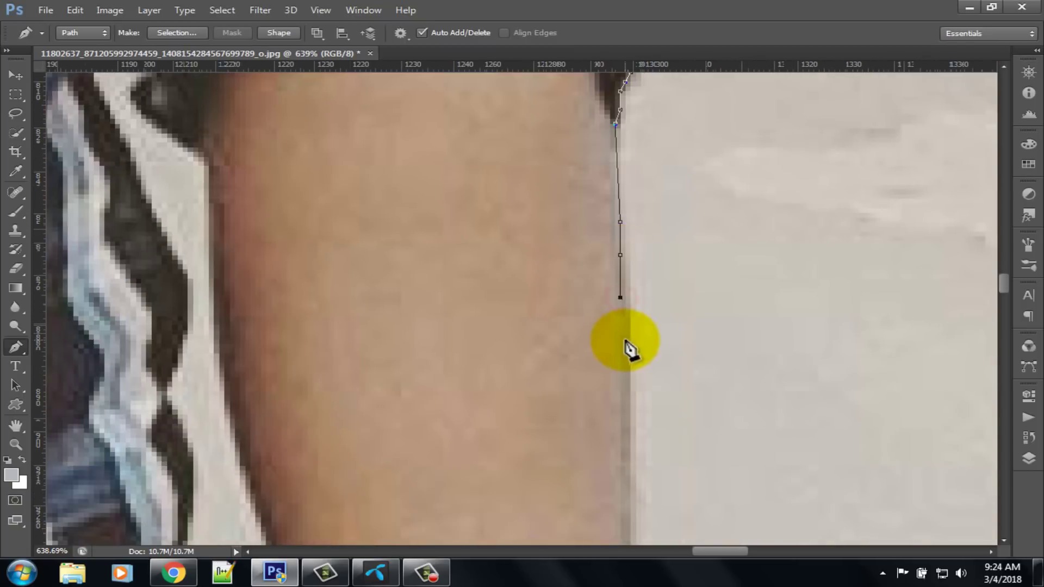
click(625, 341)
drag(626, 370, 588, 187)
click(586, 300)
drag(589, 408, 568, 147)
click(566, 298)
click(567, 409)
click(571, 471)
drag(572, 479, 562, 214)
- Trace the path around the protruding case of the wristwatch, back to the wrist
click(561, 267)
click(561, 291)
click(566, 301)
click(571, 300)
click(597, 300)
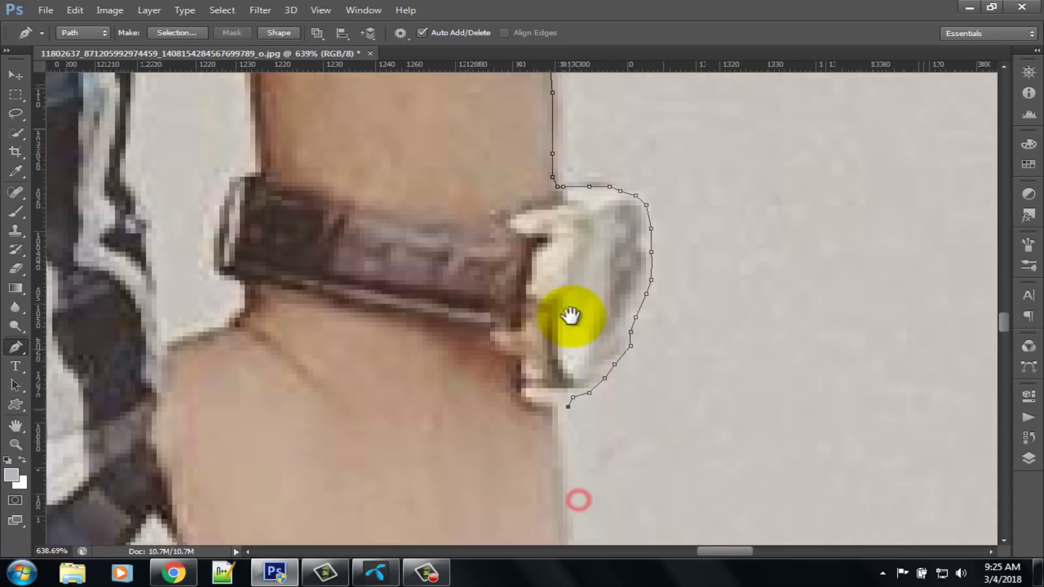
drag(571, 315, 533, 98)
- Carry the path down the outer edge of the right-hand hand from the wrist to the knuckles
click(534, 234)
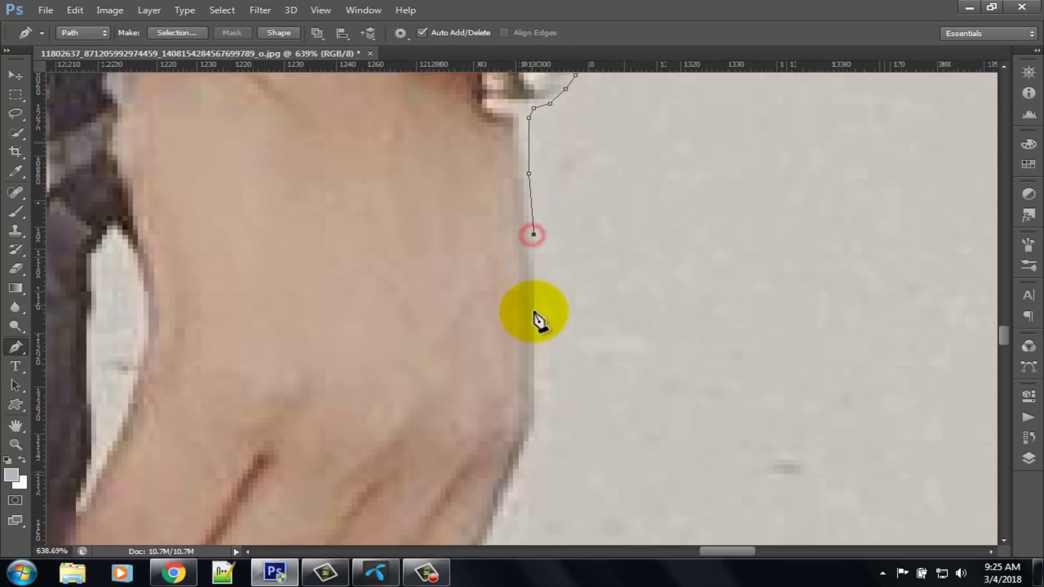
click(534, 314)
click(534, 408)
click(524, 445)
click(514, 467)
click(496, 507)
drag(481, 531, 561, 215)
- Trace the path around the knuckles and along the underside of the fingers
click(556, 233)
click(532, 275)
click(511, 299)
click(476, 305)
click(443, 311)
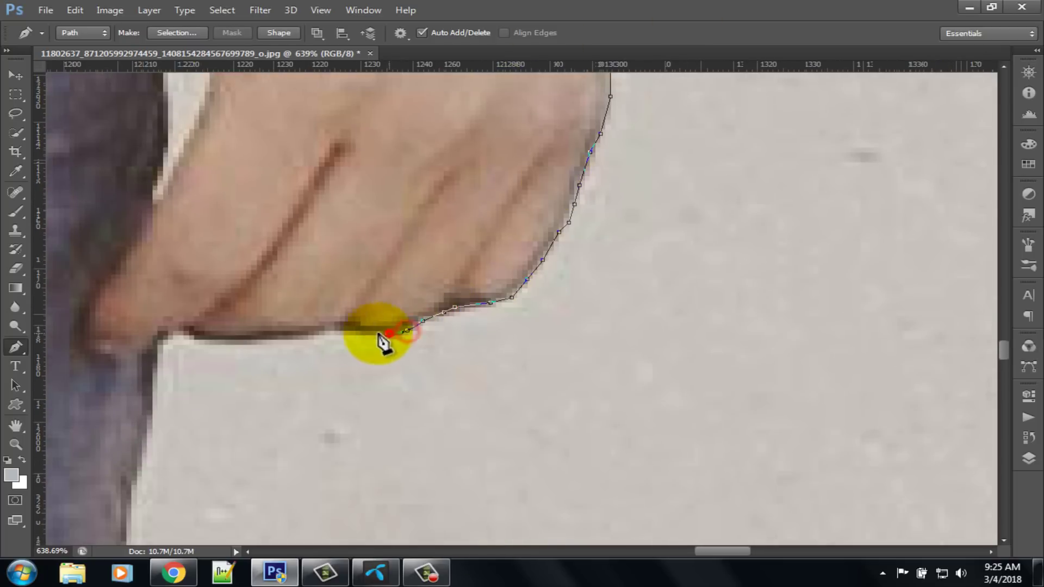
- Join the path from the fingers to the trousers and follow the right-hand leg's upper outer edge
drag(345, 243, 404, 175)
click(359, 252)
click(342, 326)
click(331, 382)
drag(329, 410, 457, 84)
click(442, 308)
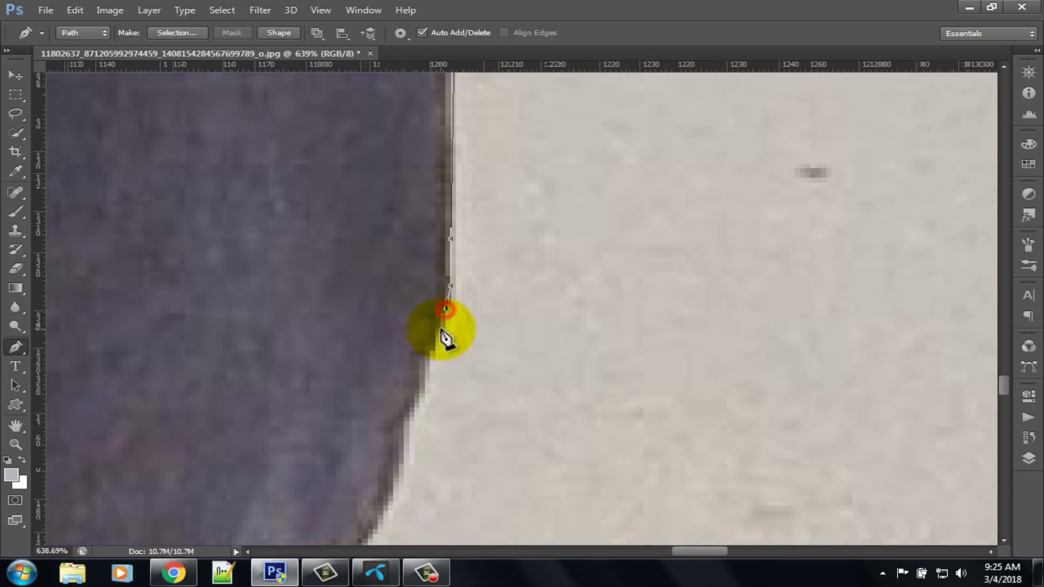
click(424, 373)
click(385, 508)
- Continue the path down the middle stretch of the right-hand trouser leg's outer edge
click(577, 416)
click(564, 496)
drag(566, 537, 696, 212)
click(673, 275)
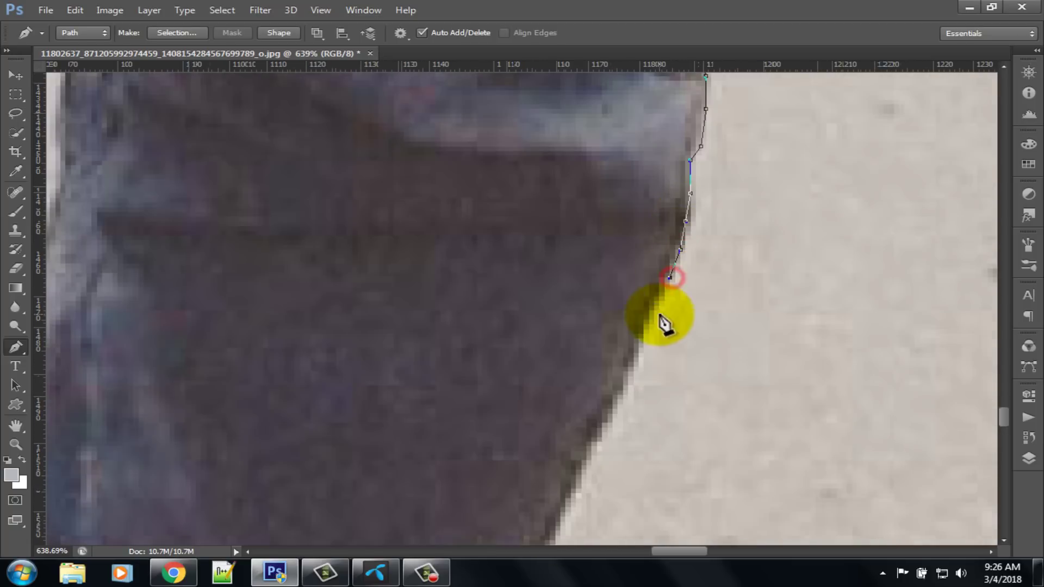
click(624, 393)
click(593, 457)
drag(558, 530, 756, 217)
- Trace the path around the bulging lower end of the right-hand trouser leg to its hem
click(734, 273)
click(757, 387)
click(752, 479)
drag(746, 522, 732, 242)
click(564, 345)
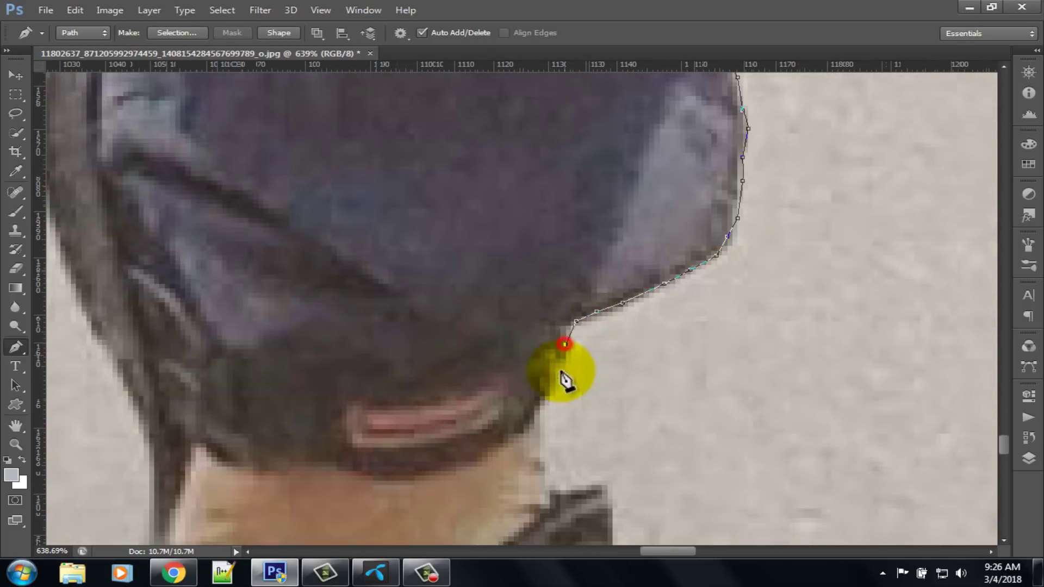
- Trace the path past the right-hand ankle and down the outer side of the sandal to its sole
click(550, 485)
click(611, 485)
click(612, 503)
drag(616, 512, 609, 161)
click(605, 176)
click(621, 279)
click(655, 387)
click(603, 500)
- Carry the path around the right-hand sandal's sole and up its inner side to the ankle
drag(478, 436, 788, 250)
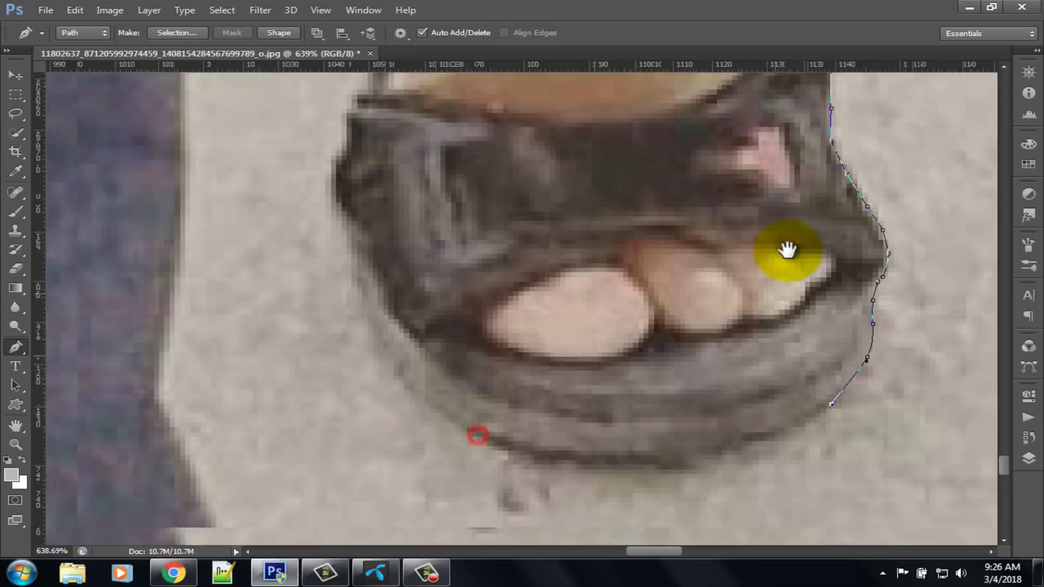
click(562, 350)
click(424, 160)
drag(431, 155, 455, 510)
click(469, 359)
click(464, 242)
- Trace the path up the lower inner edge of the right-hand trouser leg
drag(417, 210, 436, 480)
click(399, 308)
click(388, 159)
click(440, 79)
drag(463, 95, 397, 479)
click(415, 274)
- Continue the path up the right-hand leg's inner edge to the top of the gap between the legs
click(420, 158)
click(410, 188)
click(349, 87)
drag(359, 87, 374, 512)
click(322, 82)
drag(321, 82, 327, 202)
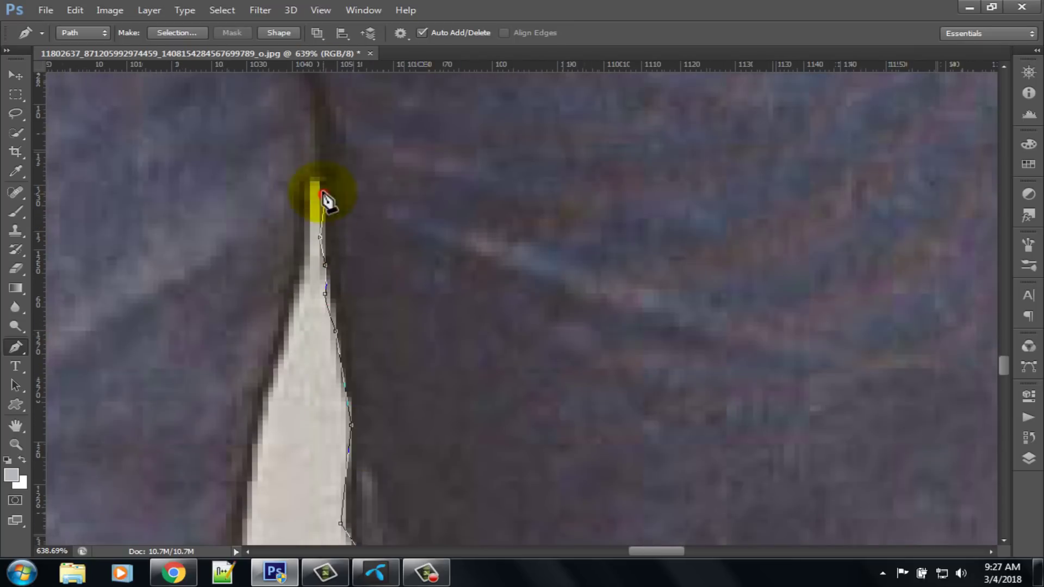
- Turn the path at the crotch and trace down the upper inner edge of the left-hand trouser leg
drag(254, 479, 308, 234)
click(280, 391)
drag(276, 509, 313, 229)
click(279, 368)
drag(264, 472, 345, 222)
click(335, 255)
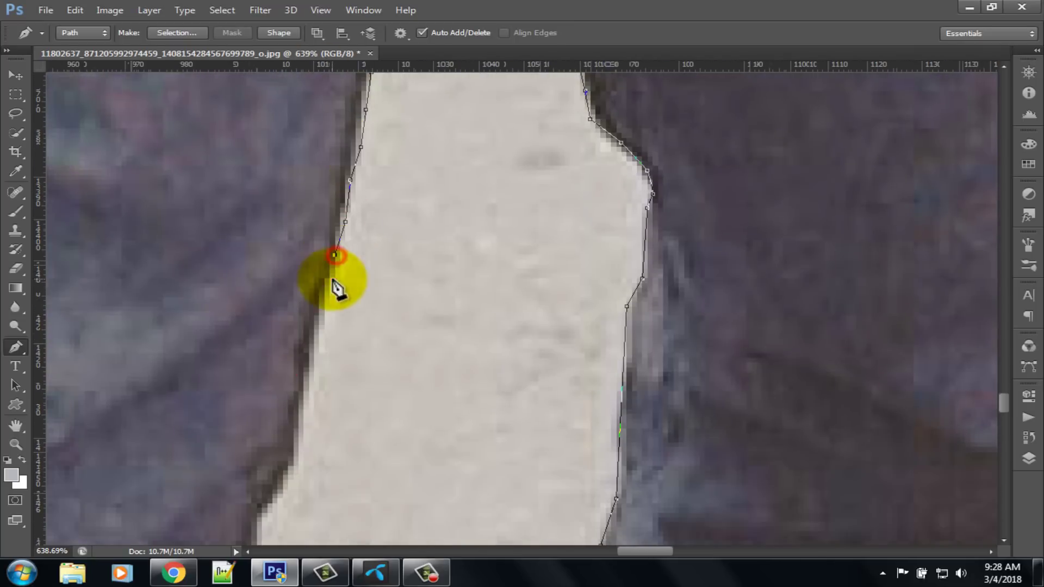
- Extend the path down the middle stretch of the left-hand trouser leg's inner edge
click(319, 306)
click(258, 542)
drag(257, 529, 436, 180)
drag(479, 517, 473, 147)
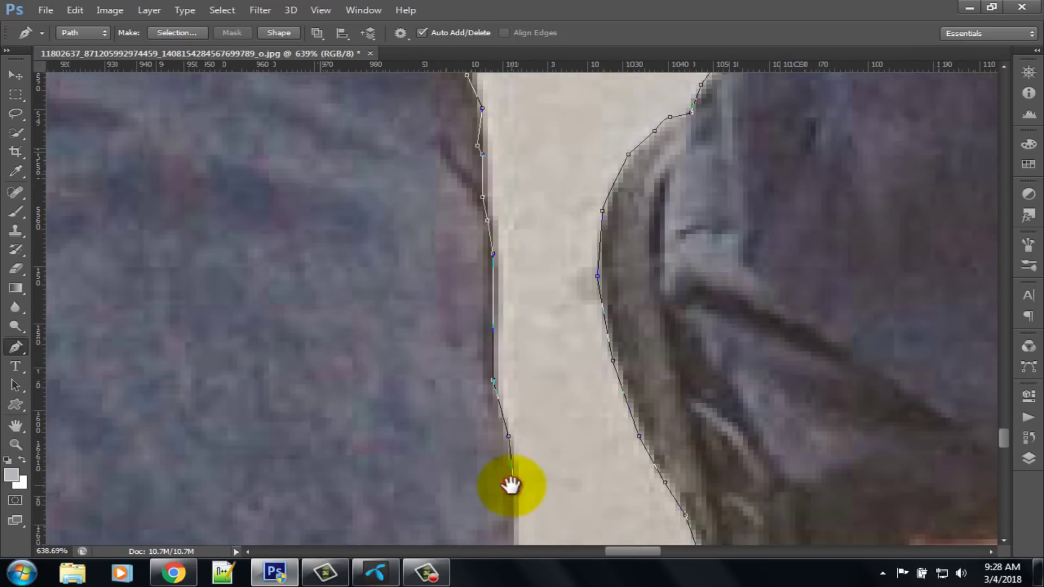
drag(508, 482, 511, 87)
- Trace the path along the left-hand leg's lower inner edge to the bunched fabric above the hem
click(501, 250)
click(561, 402)
click(578, 449)
click(582, 478)
drag(588, 511, 639, 189)
click(623, 209)
click(617, 218)
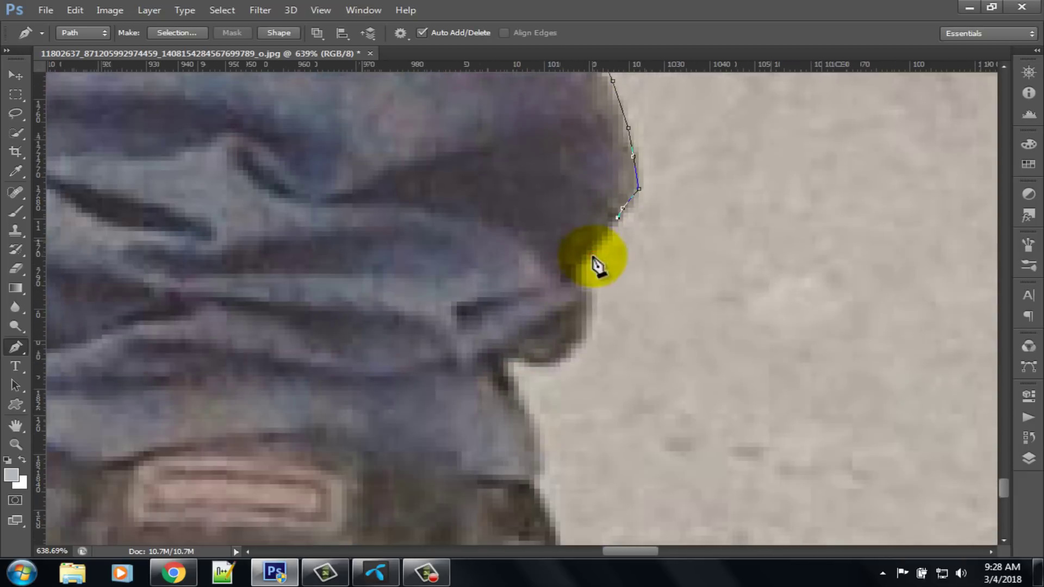
- Trace the path past the left-hand leg's folded hem and down the inner side of the ankle
click(515, 391)
click(541, 437)
drag(541, 528, 477, 211)
click(1028, 437)
click(493, 224)
click(451, 350)
click(1028, 437)
click(425, 501)
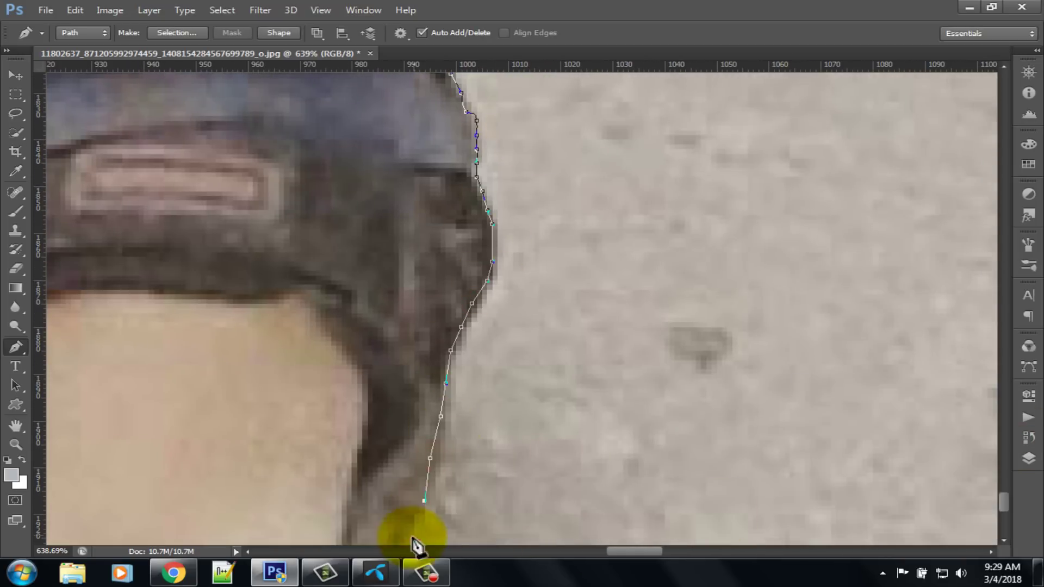
- Carry the path beneath the left-hand foot and up its outer side toward the trouser hem
drag(413, 539, 797, 468)
click(769, 493)
click(157, 495)
click(224, 438)
click(264, 368)
click(293, 200)
drag(308, 106, 342, 437)
- Trace the path around the hem folds on the outer side of the left-hand trouser leg
click(353, 423)
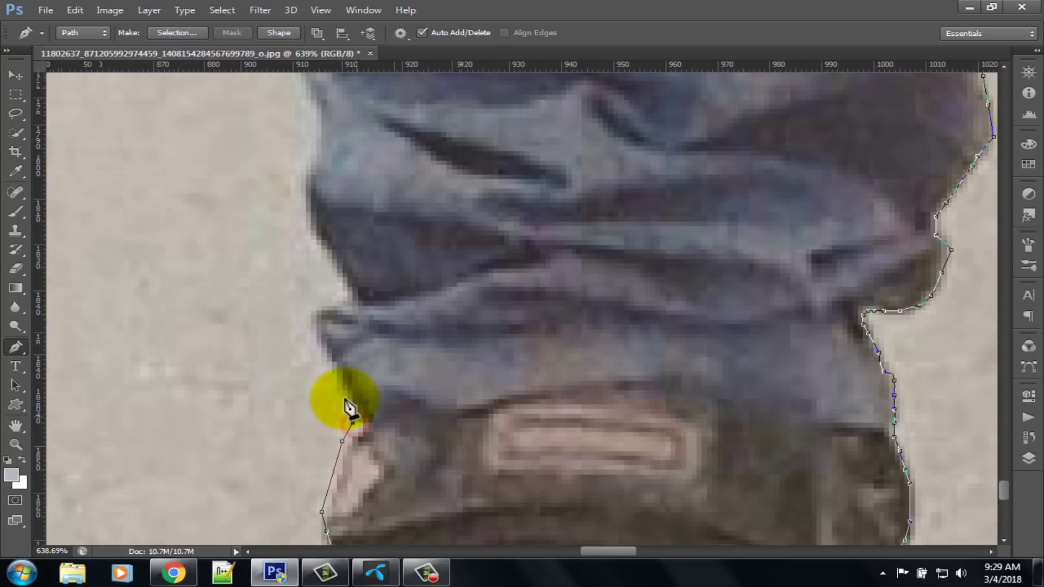
click(342, 390)
click(326, 353)
click(311, 325)
click(322, 306)
click(343, 296)
click(312, 235)
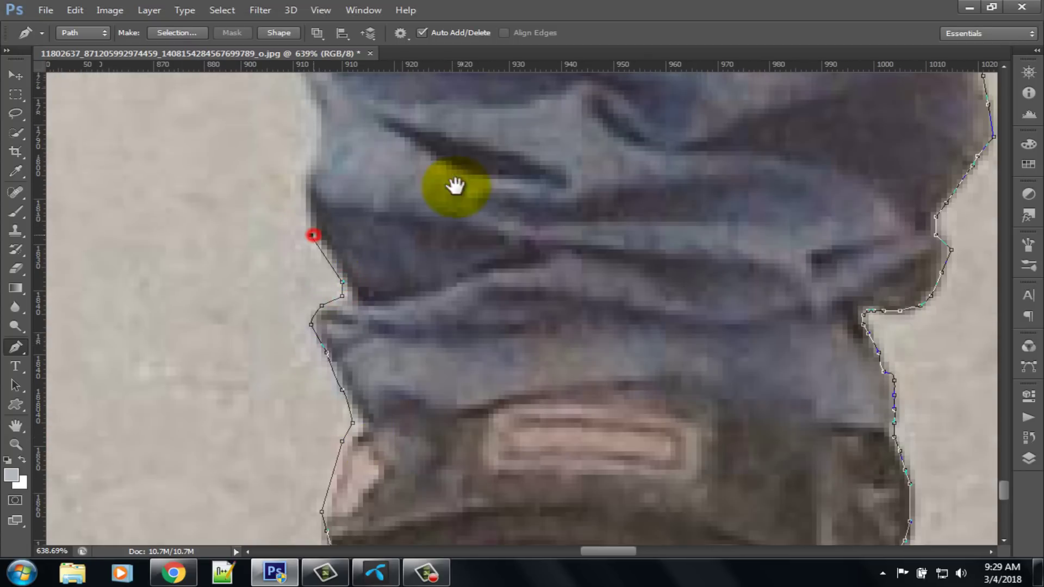
- Trace the path over the bunched fabric above the hem and up the left-hand trouser leg's lower outer edge
drag(468, 178, 532, 415)
click(369, 417)
click(375, 389)
click(379, 350)
click(364, 319)
click(354, 290)
click(309, 77)
drag(422, 170, 476, 359)
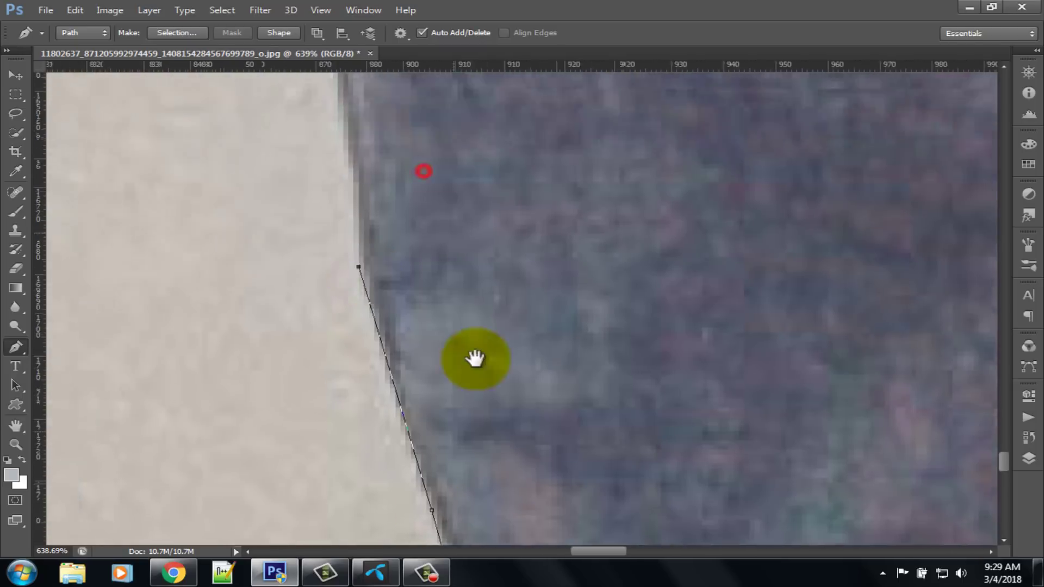
- Continue the path up the straight outer edge of the left-hand trouser leg toward the knee creases
click(359, 128)
drag(429, 108, 452, 498)
click(359, 162)
drag(476, 201, 520, 504)
click(404, 370)
click(404, 200)
- Trace the path past the creases and up the left-hand trouser leg's outer thigh edge
drag(495, 188, 512, 504)
click(408, 144)
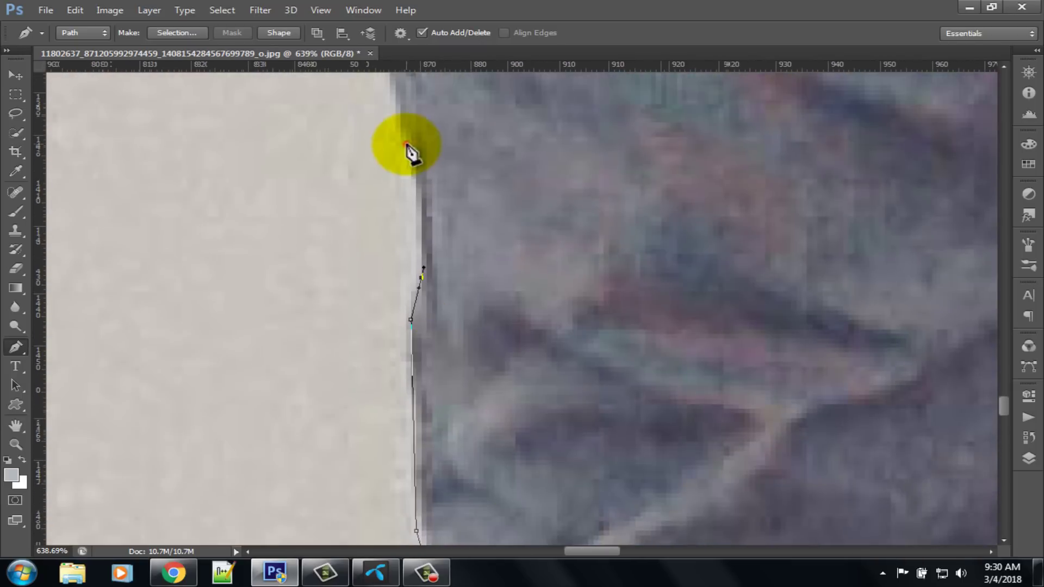
click(432, 288)
drag(407, 144, 478, 479)
click(447, 196)
drag(447, 196, 502, 481)
- Carry the path up the thigh to the left-hand hand and along the underside of its fingers
click(497, 209)
click(501, 201)
click(502, 172)
click(502, 129)
click(487, 125)
click(465, 134)
click(450, 139)
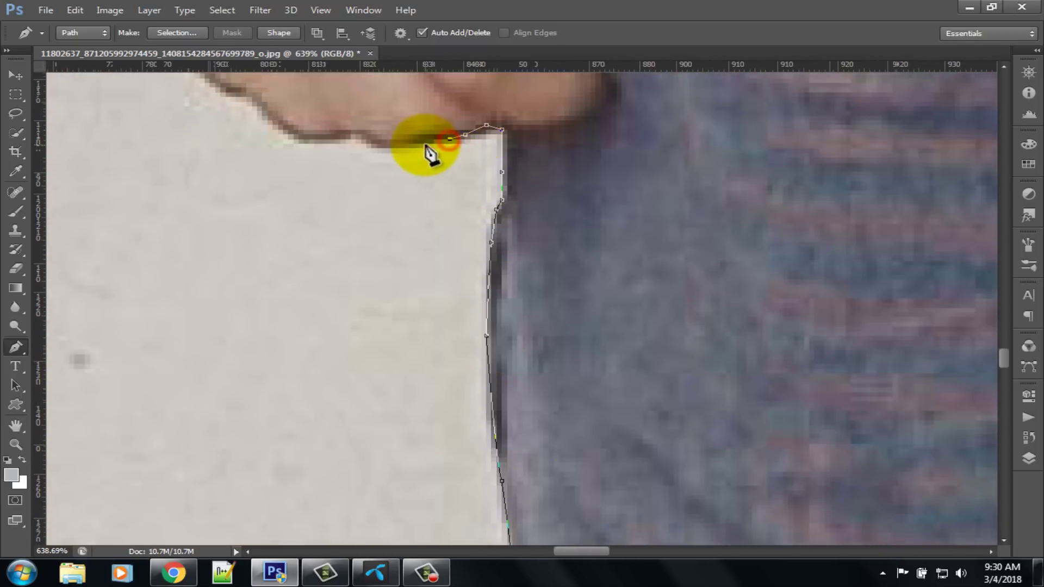
click(424, 144)
click(403, 148)
- Trace the path around the fingertips and up the outer side of the left-hand hand to the wrist
drag(427, 264, 572, 430)
click(546, 368)
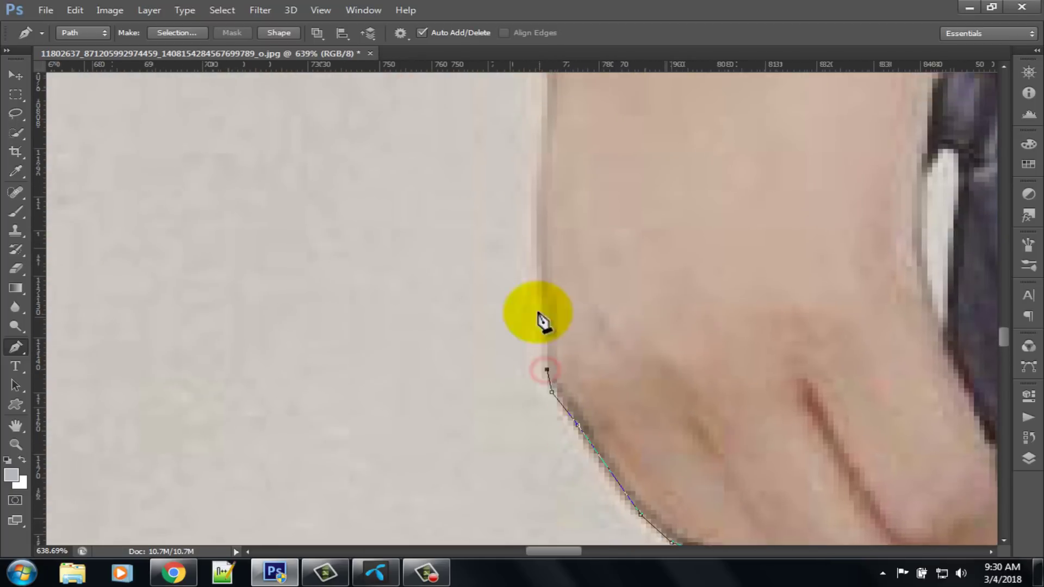
drag(536, 294, 529, 457)
click(525, 179)
drag(512, 136, 578, 429)
click(569, 303)
- Trace the path up the left-hand forearm's outer edge and close it at the sleeve cuff's starting point
drag(566, 209, 608, 538)
click(579, 164)
drag(613, 150, 649, 498)
click(603, 302)
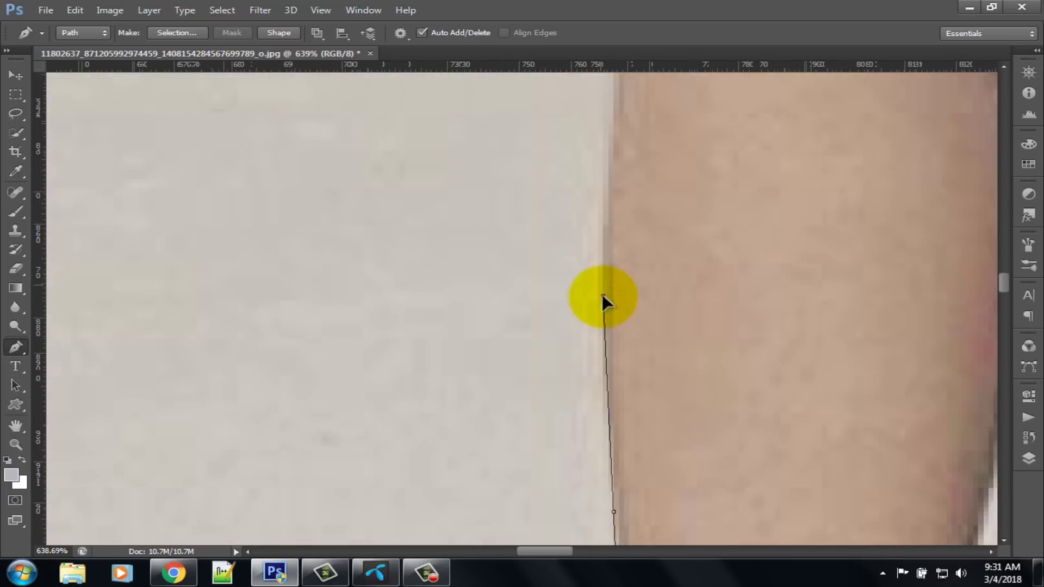
drag(688, 178, 670, 372)
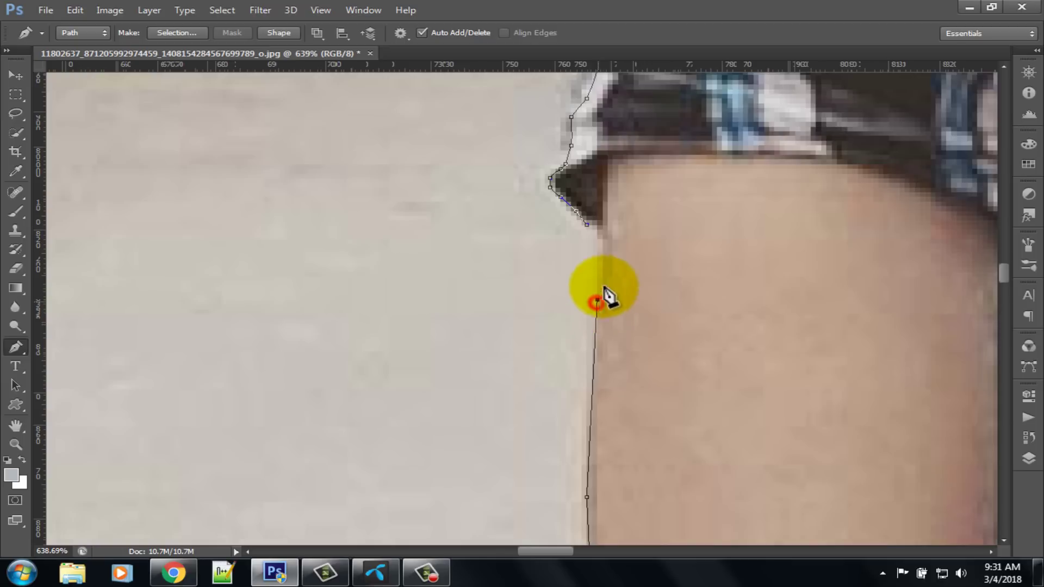
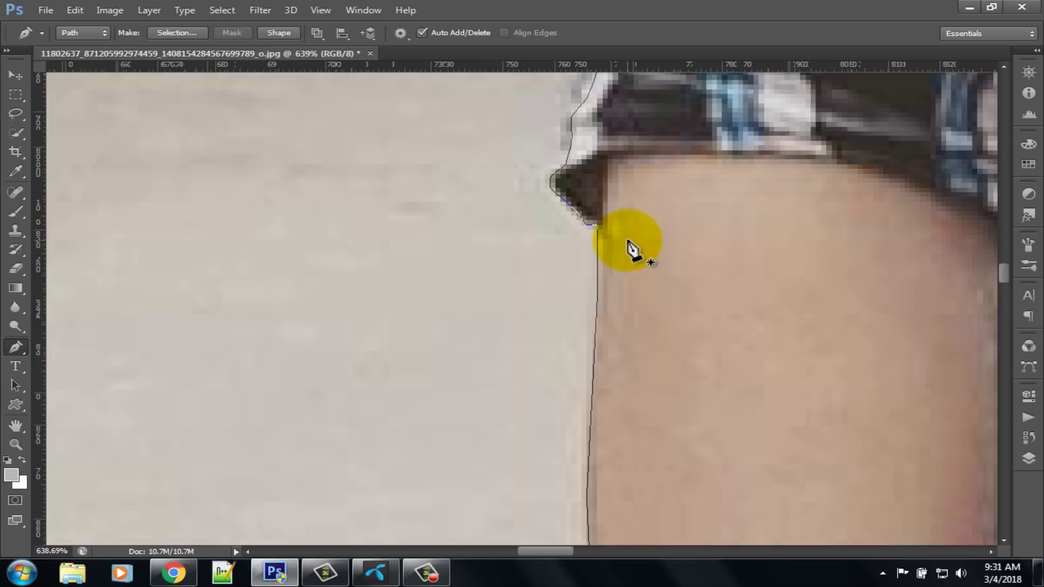
- Start a new path at the lower end of the gap between the left-hand forearm and the shirt, curving around the wrist
scroll(639, 250, down, 8)
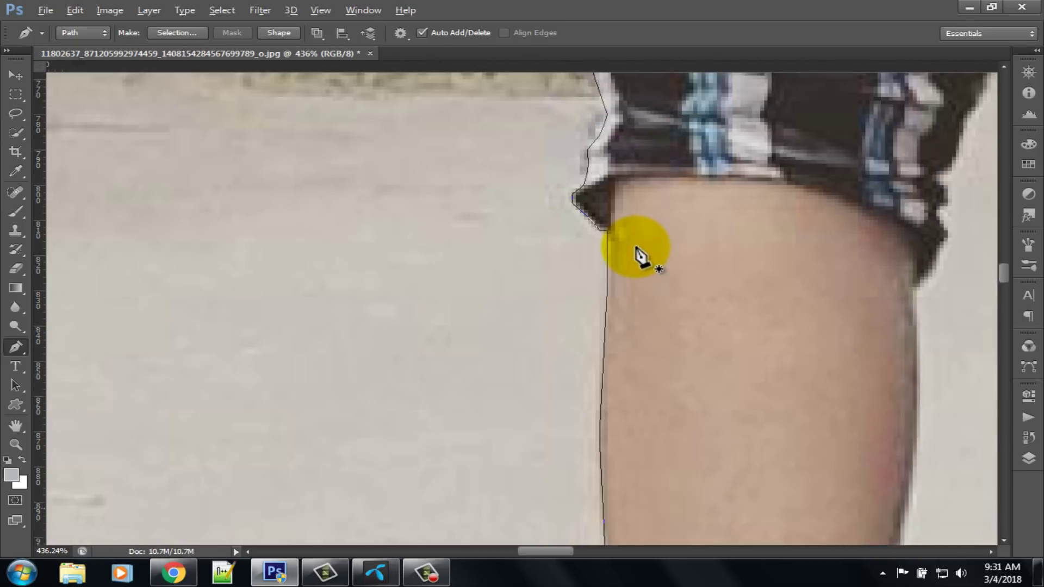
scroll(636, 269, down, 5)
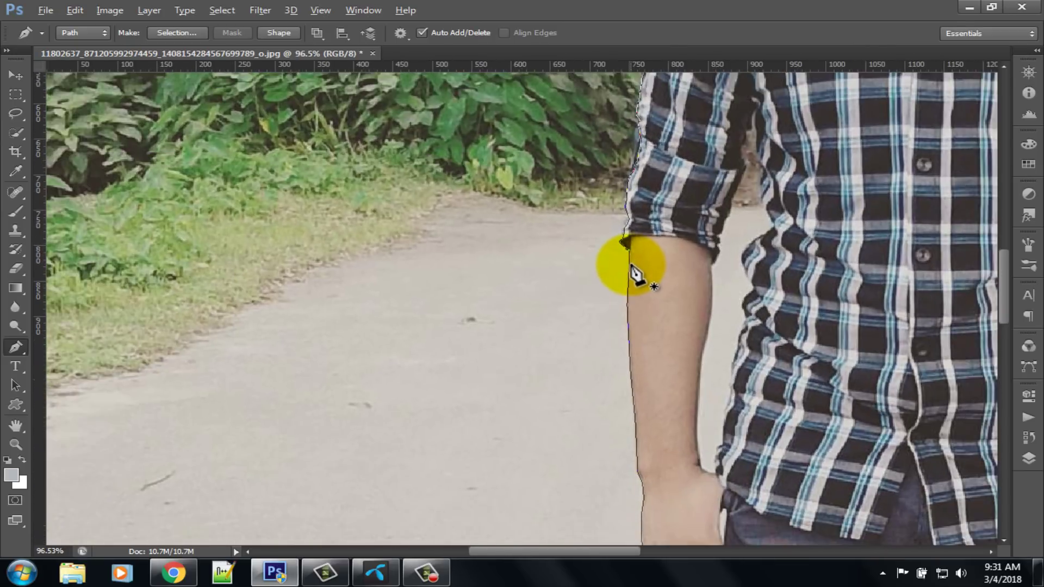
scroll(625, 286, down, 2)
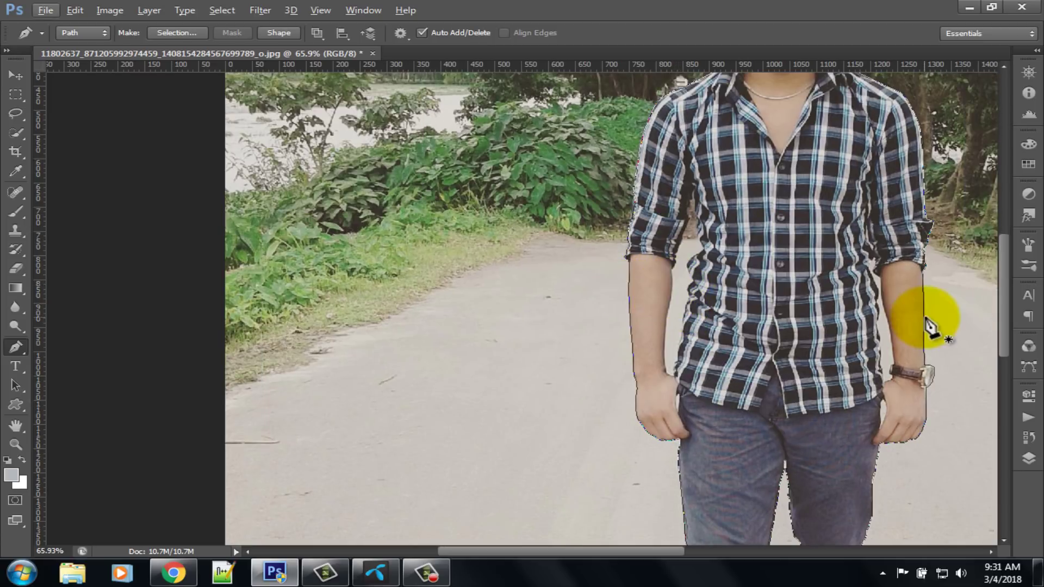
scroll(678, 339, up, 6)
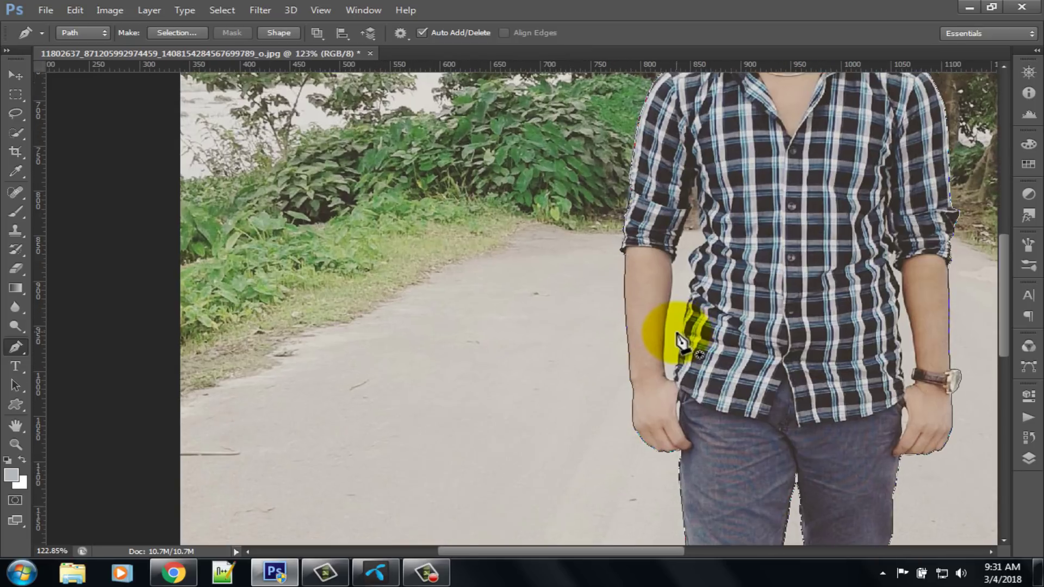
scroll(679, 341, up, 10)
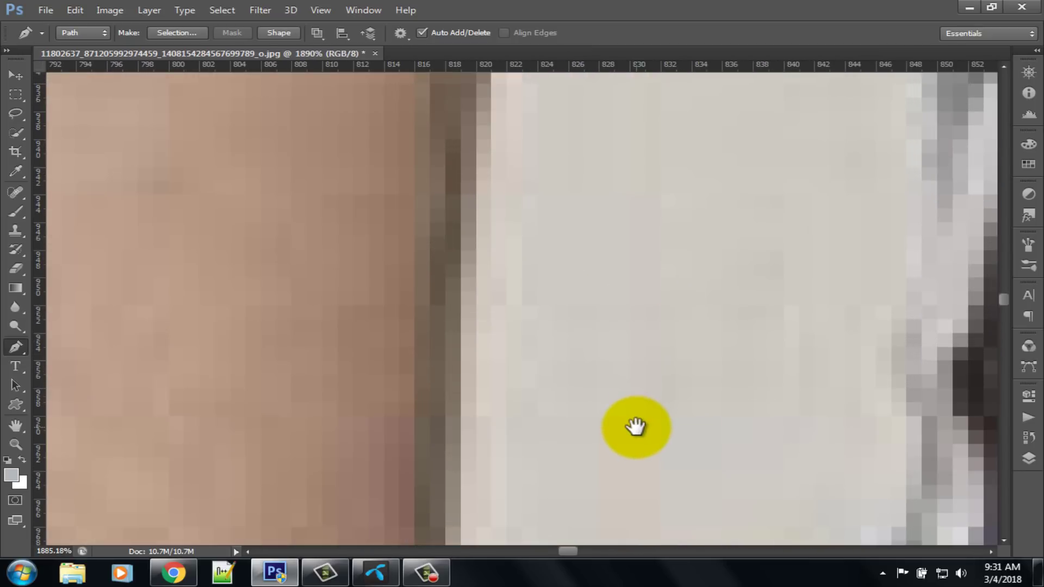
drag(636, 427, 617, 295)
drag(613, 491, 604, 263)
drag(542, 500, 616, 216)
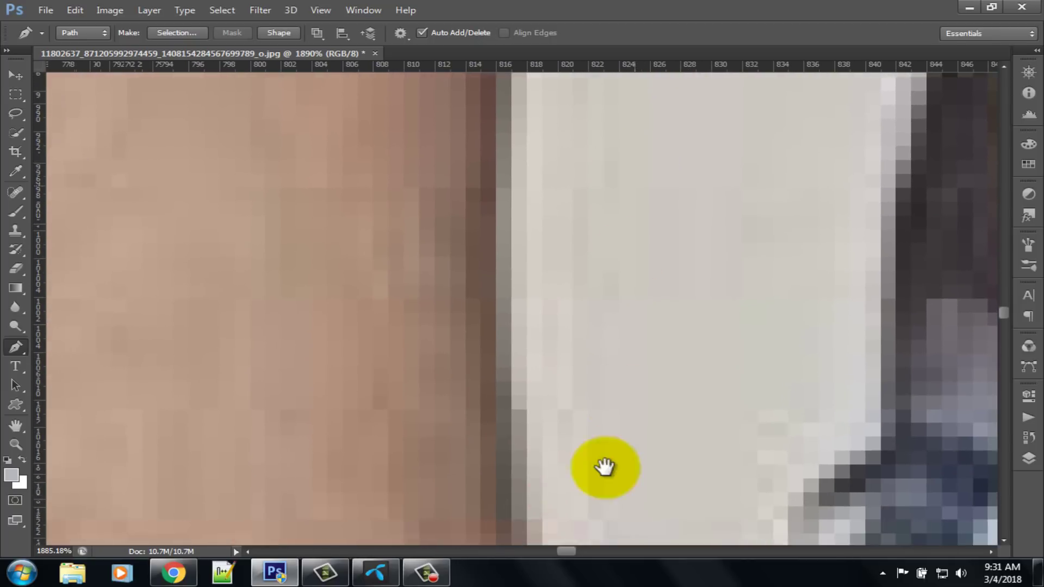
drag(604, 485, 648, 249)
drag(653, 493, 660, 250)
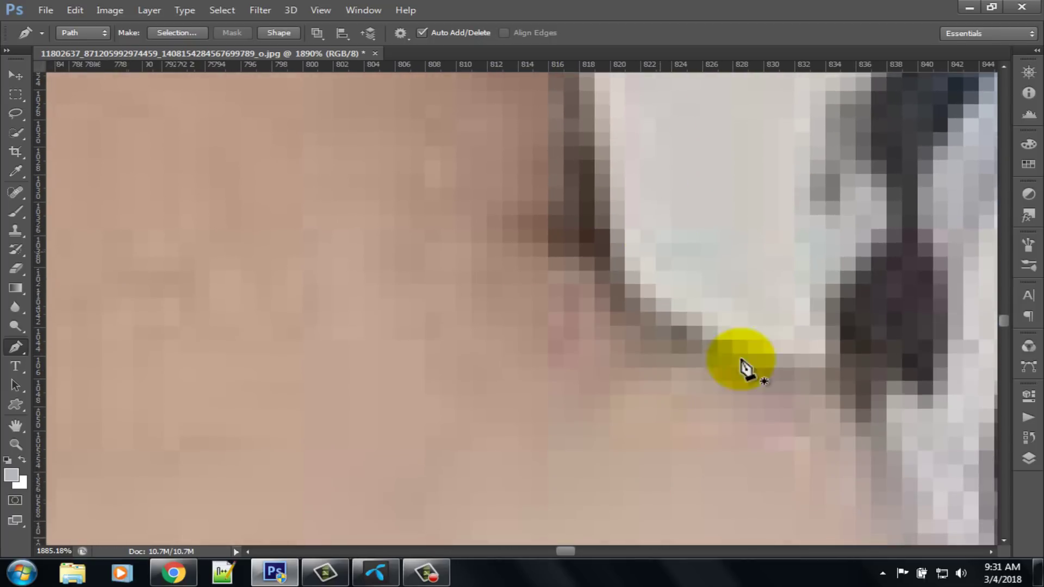
click(779, 351)
click(764, 353)
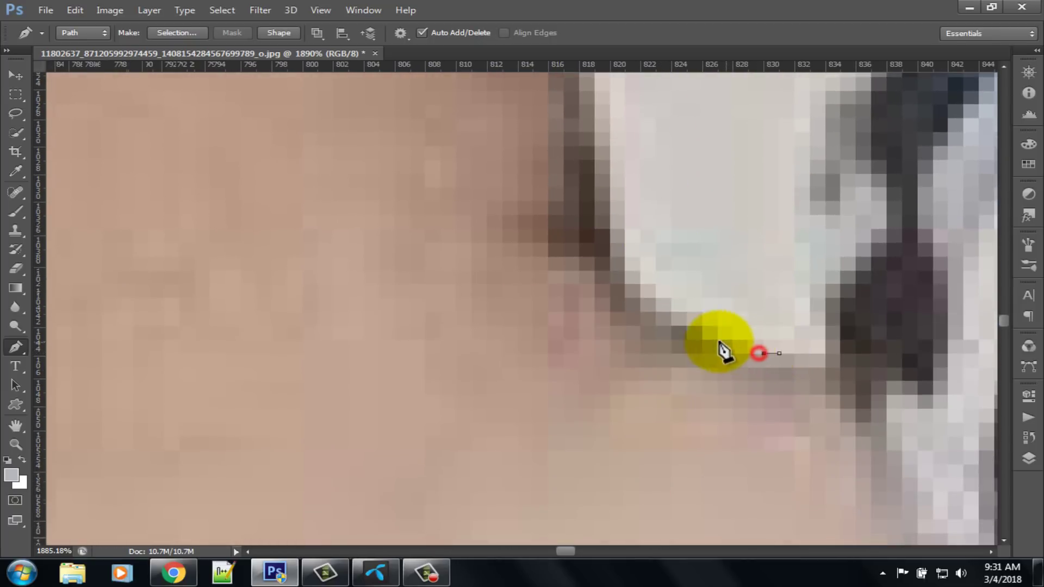
click(717, 339)
drag(686, 326, 627, 274)
drag(648, 229, 685, 387)
scroll(674, 380, down, 8)
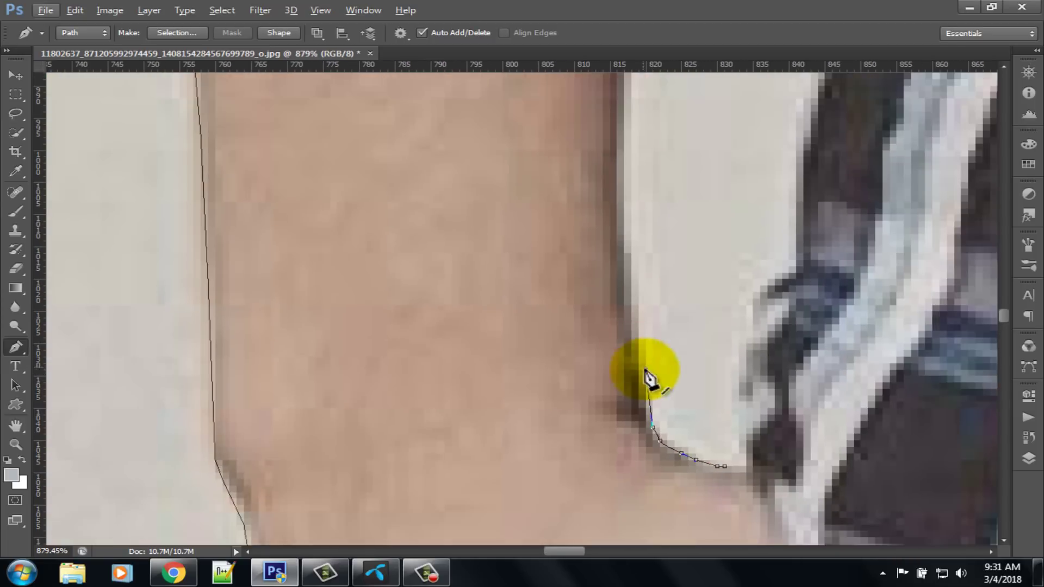
- Trace the gap path up the inner edge of the left-hand forearm to the sleeve cuff
click(625, 319)
drag(620, 218, 571, 446)
click(568, 455)
click(580, 298)
click(606, 256)
drag(604, 131, 589, 408)
click(575, 275)
click(578, 212)
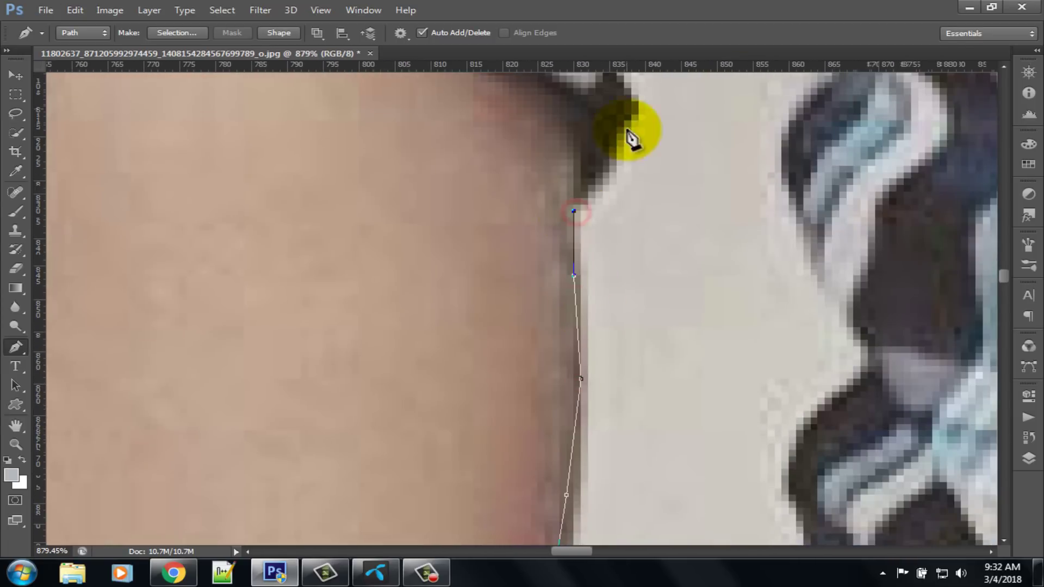
- Carry the gap path around the inner corner of the left-hand cuff and onto the sleeve's inner edge
click(606, 167)
click(621, 134)
drag(643, 102, 601, 348)
click(597, 296)
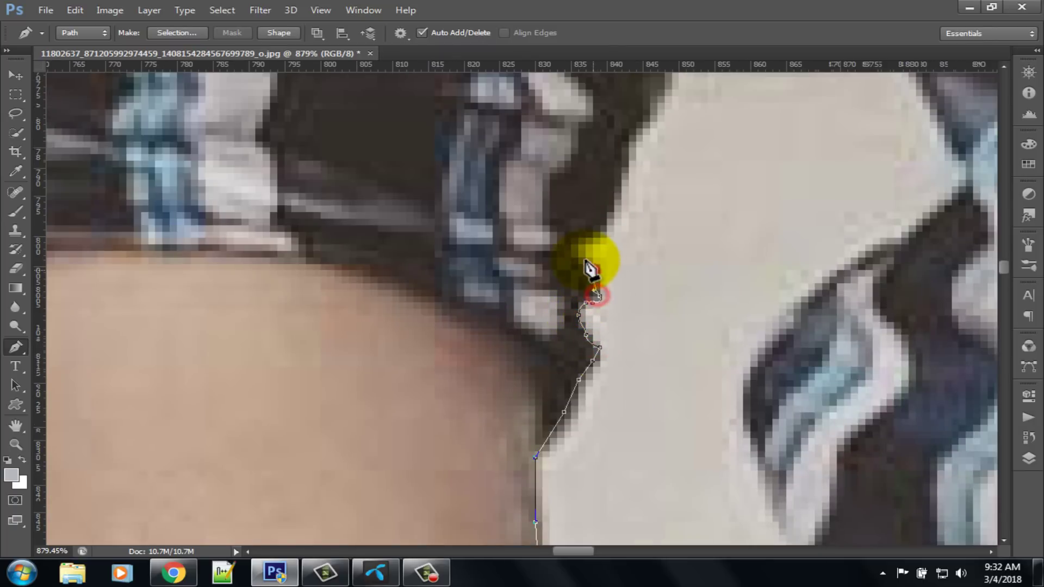
click(615, 207)
drag(650, 120, 569, 495)
- Trace the gap path up the left-hand sleeve's inner edge to the narrow top of the gap
click(625, 277)
click(674, 165)
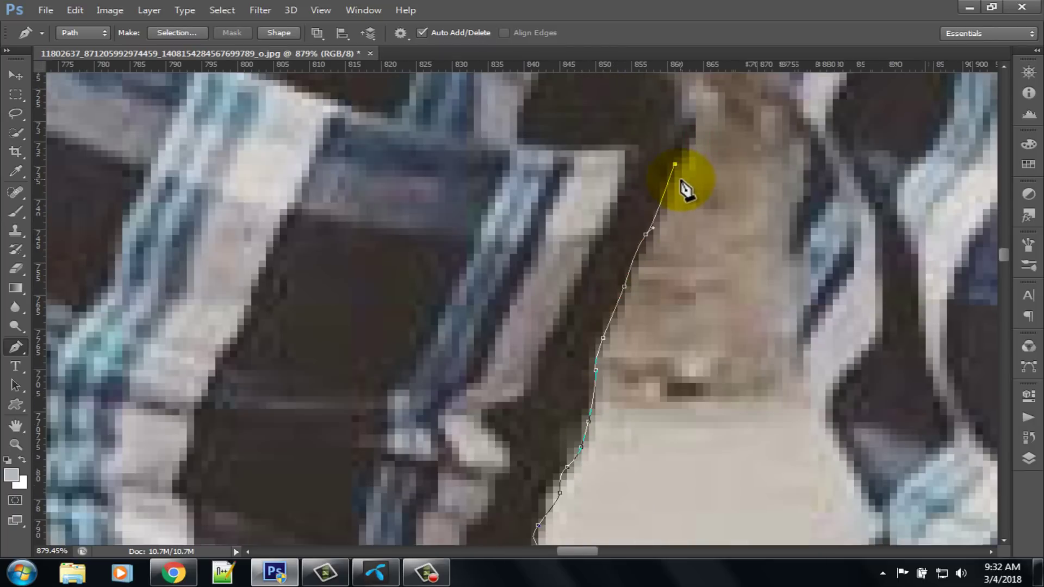
drag(683, 136, 565, 504)
click(546, 321)
click(591, 210)
drag(612, 190, 593, 285)
click(611, 177)
- Turn the gap path at its top and trace down the upper side edge of the shirt
click(644, 466)
drag(655, 494, 726, 130)
click(720, 389)
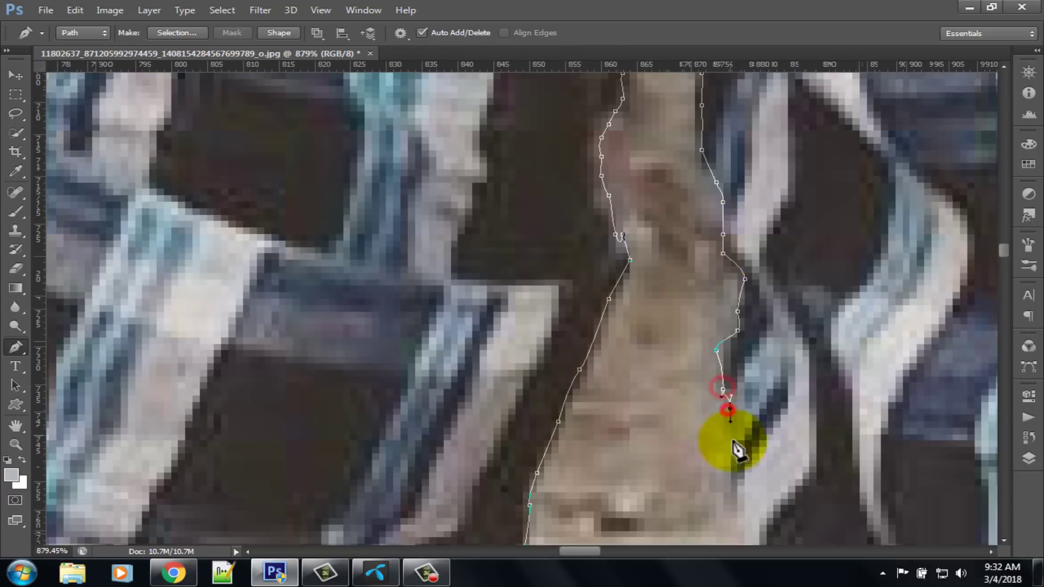
drag(742, 517, 805, 82)
click(814, 164)
click(864, 267)
- Continue the gap path down the wavy folds along the shirt's side beside the left-hand forearm
click(727, 391)
drag(666, 527, 746, 131)
click(765, 252)
click(796, 321)
click(735, 415)
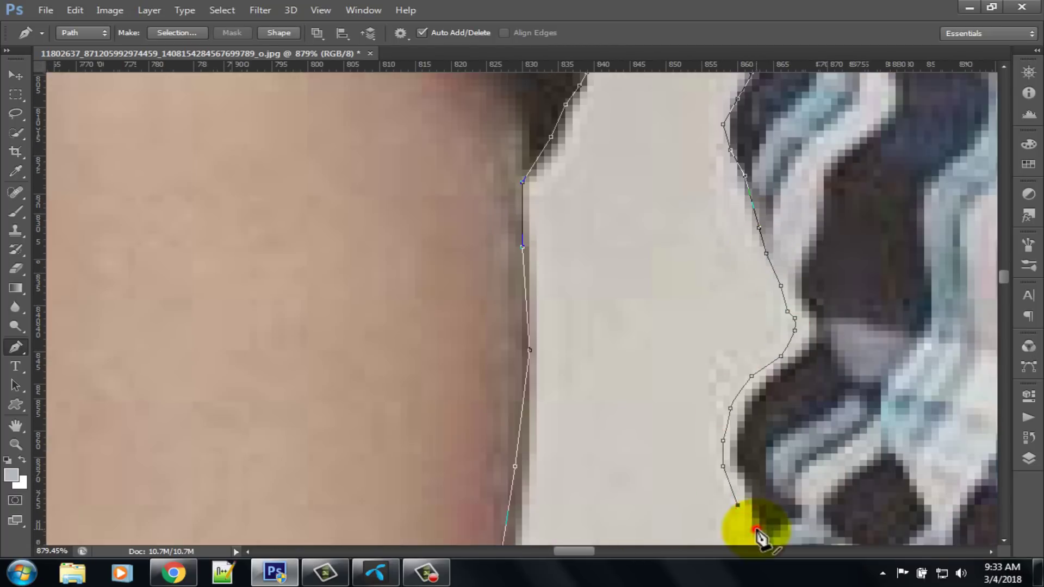
drag(753, 532, 749, 103)
click(684, 440)
drag(674, 484, 705, 109)
click(679, 321)
- Trace the gap path down the shirt's lower side to the left-hand wrist and close it at its starting point
click(651, 443)
drag(652, 511, 657, 222)
click(642, 342)
click(634, 387)
click(606, 399)
click(598, 420)
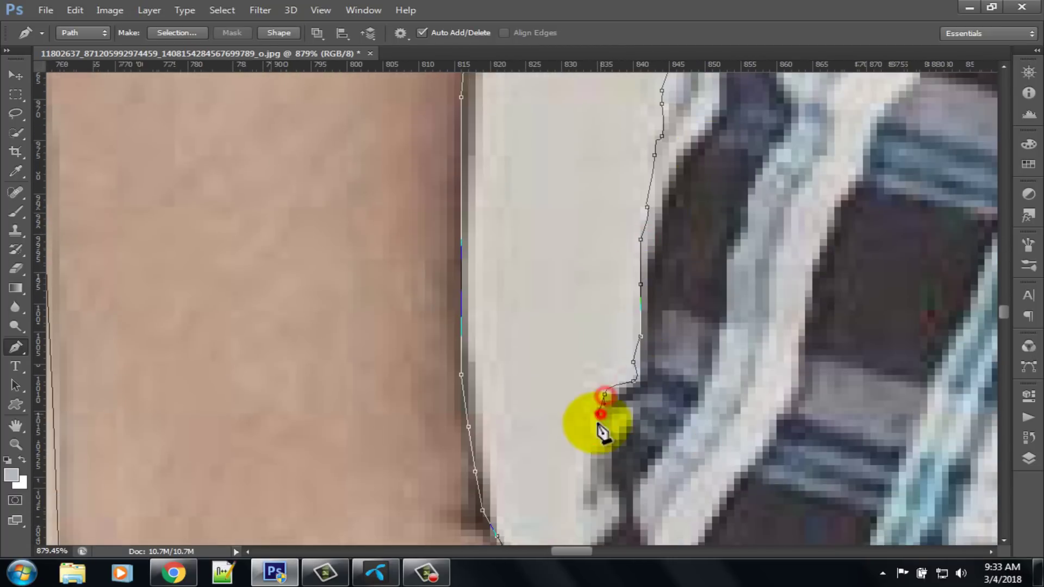
drag(587, 489, 728, 250)
click(731, 303)
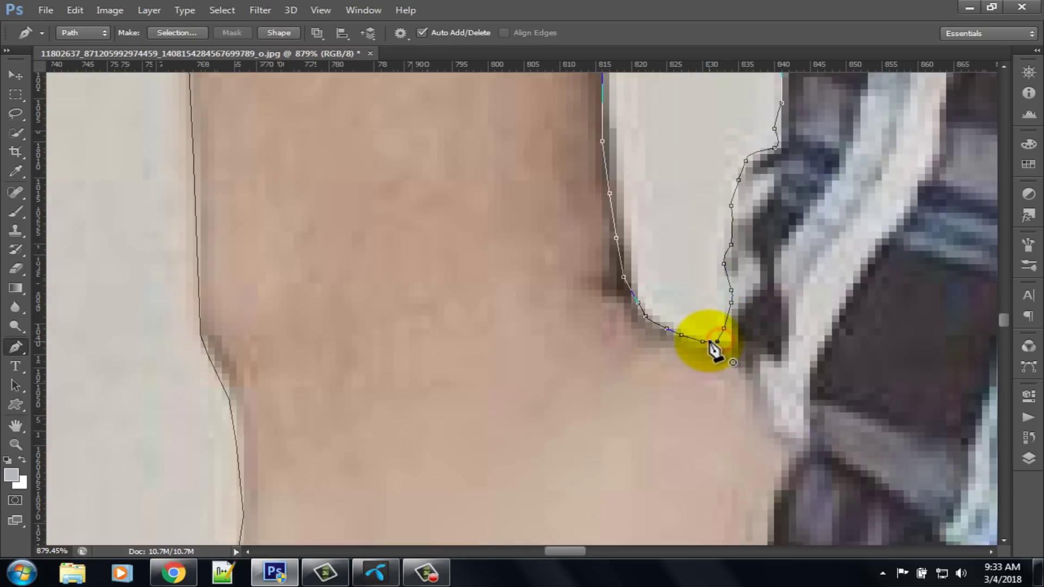
- Start another path in the gap between the shirt and the watch-side wrist, tracing around the inner end of the watch strap
scroll(717, 305, down, 5)
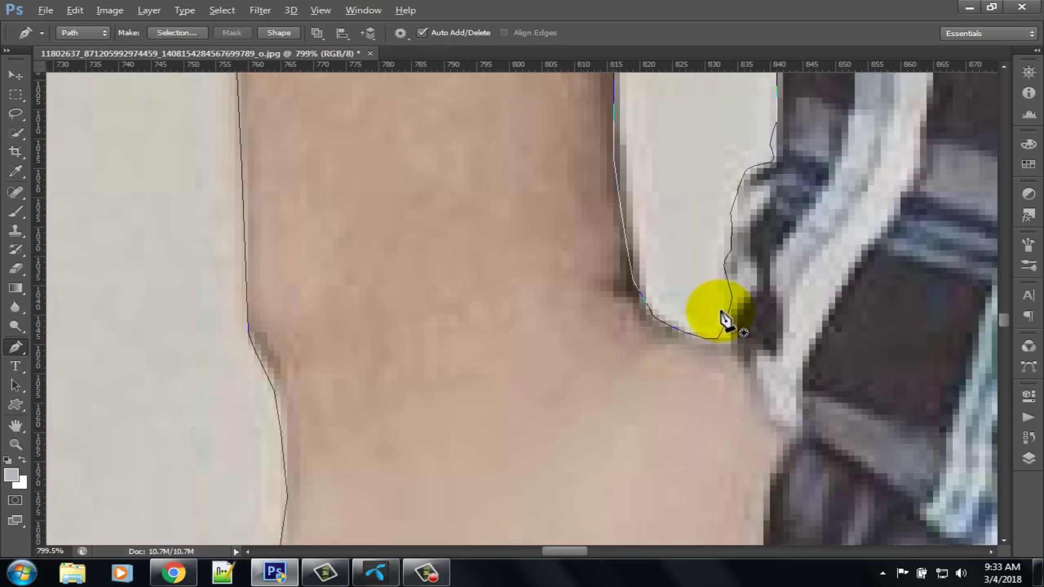
scroll(720, 316, down, 3)
drag(848, 279, 451, 286)
drag(858, 298, 334, 372)
drag(697, 363, 608, 387)
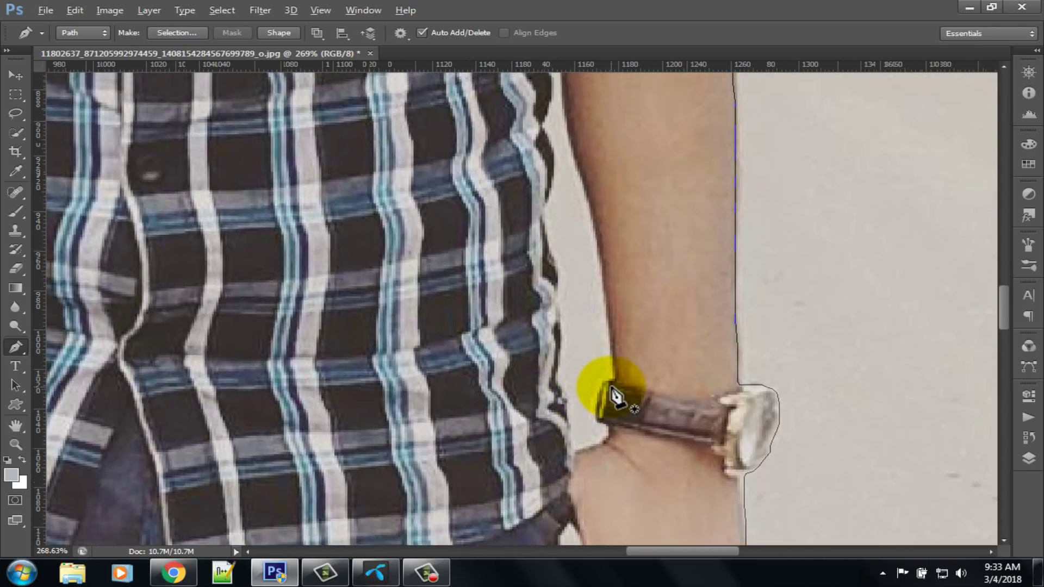
scroll(616, 396, up, 5)
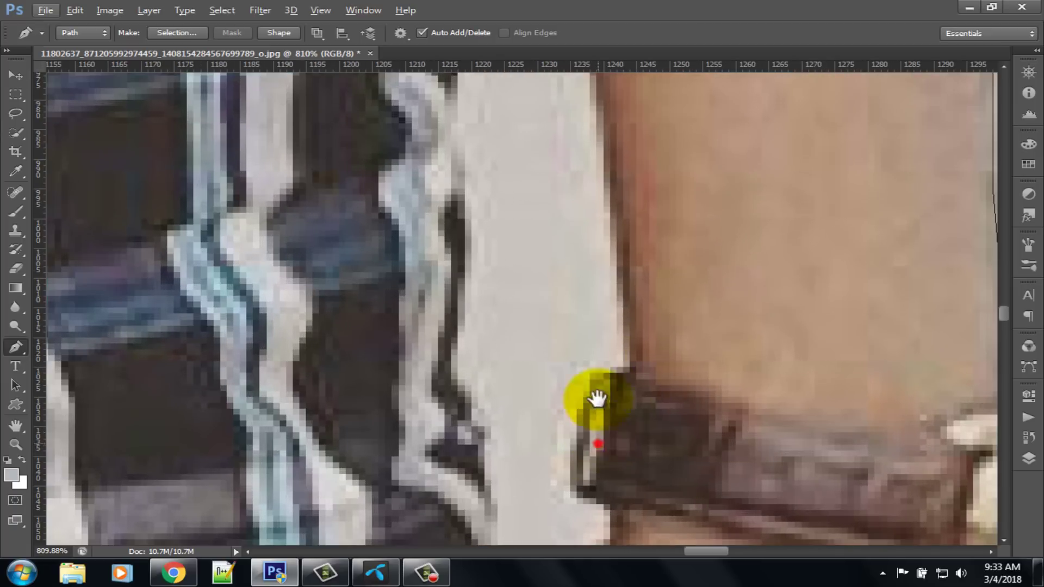
scroll(597, 400, down, 3)
drag(523, 426, 612, 397)
click(609, 354)
click(582, 331)
click(596, 231)
click(628, 214)
- Trace the path from the watch strap up the right-hand forearm's inner edge to the sleeve cuff
drag(626, 217, 620, 425)
click(601, 217)
click(595, 136)
drag(602, 136, 699, 382)
click(576, 126)
drag(574, 126, 578, 376)
click(572, 242)
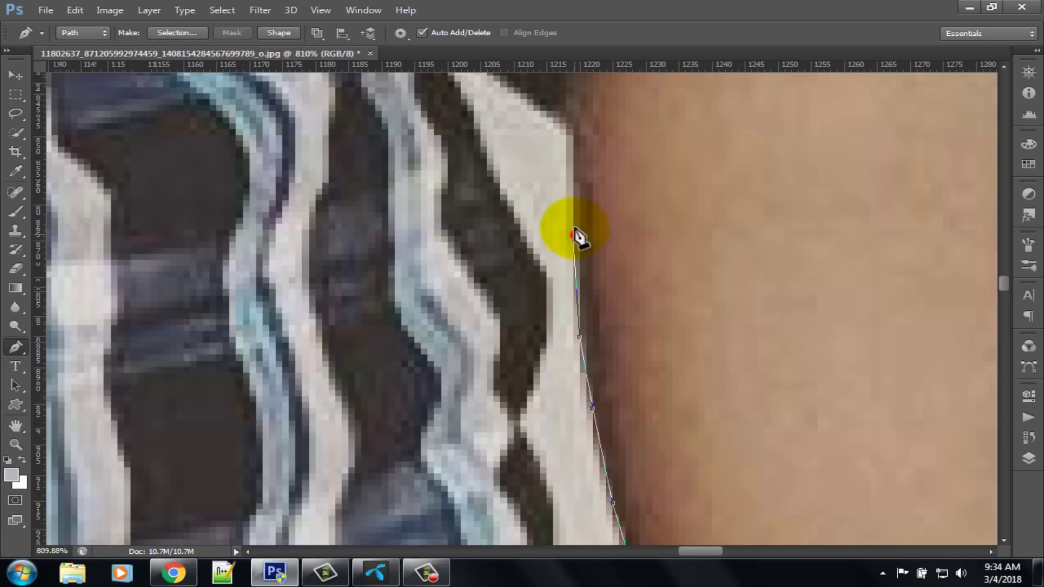
click(571, 153)
click(571, 128)
- Carry the path along the right-hand cuff to the shirt and down the shirt's upper side folds
drag(624, 130, 808, 343)
click(710, 318)
click(677, 287)
click(728, 482)
drag(728, 487, 647, 163)
click(627, 357)
click(657, 429)
- Continue the path down the side edge of the shirt opposite the right-hand forearm
drag(648, 474, 587, 152)
click(603, 377)
click(597, 436)
drag(597, 464, 620, 209)
click(625, 255)
click(618, 399)
- Trace the path past the shirt folds beside the watch strap and close it at the right-hand wrist
click(639, 432)
click(652, 484)
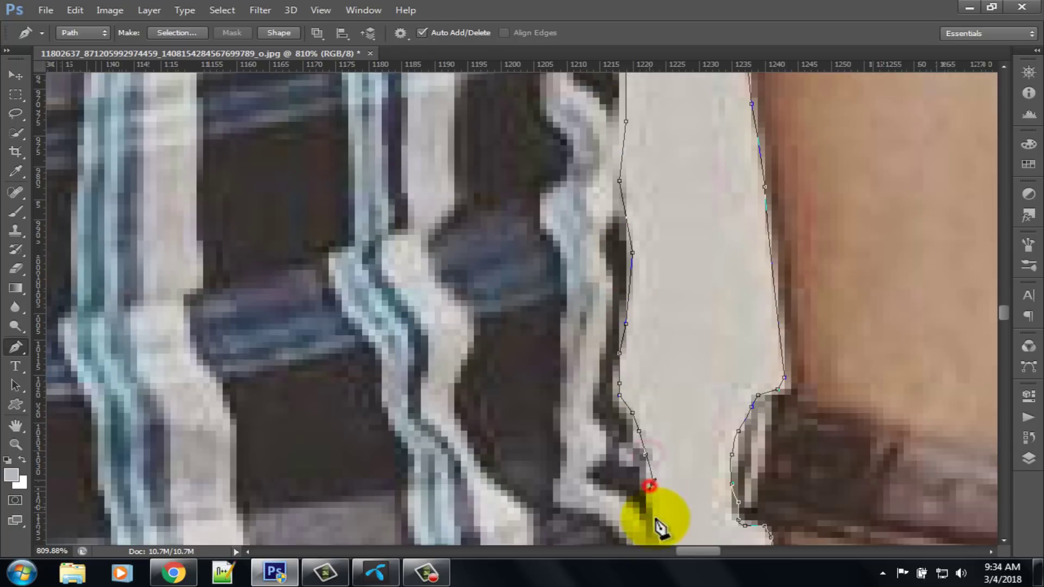
click(652, 520)
drag(655, 522, 652, 187)
click(657, 204)
click(657, 233)
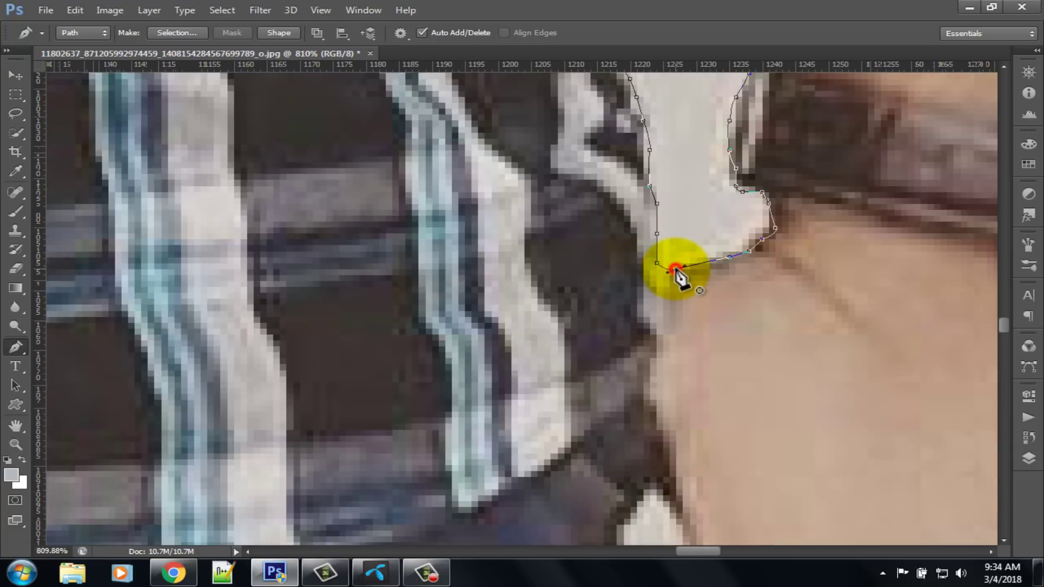
- Outline the small background gap between the right-hand hand and the trousers with a separate closed path
scroll(665, 226, down, 8)
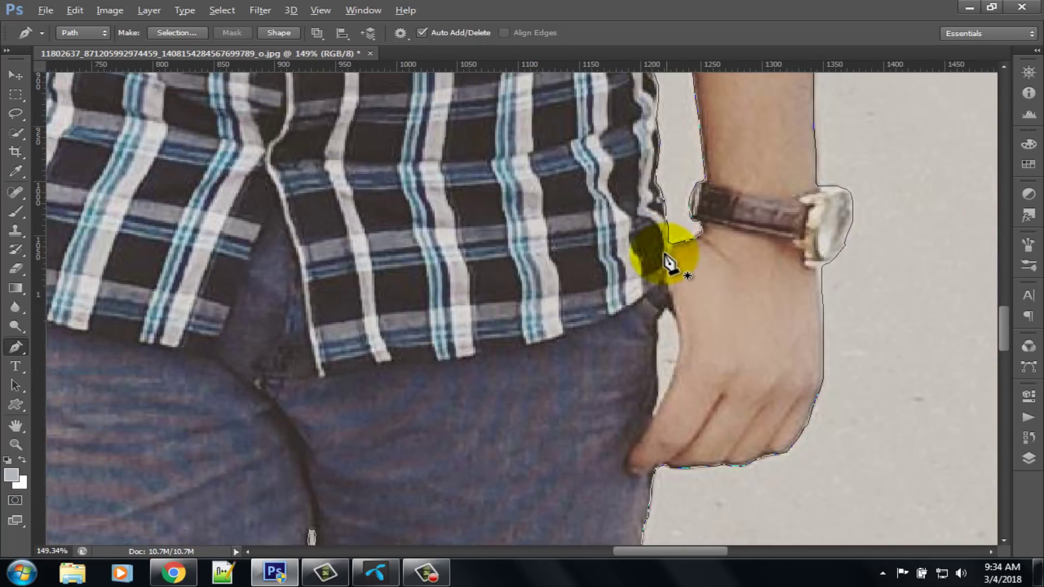
scroll(669, 261, down, 2)
scroll(669, 261, down, 1)
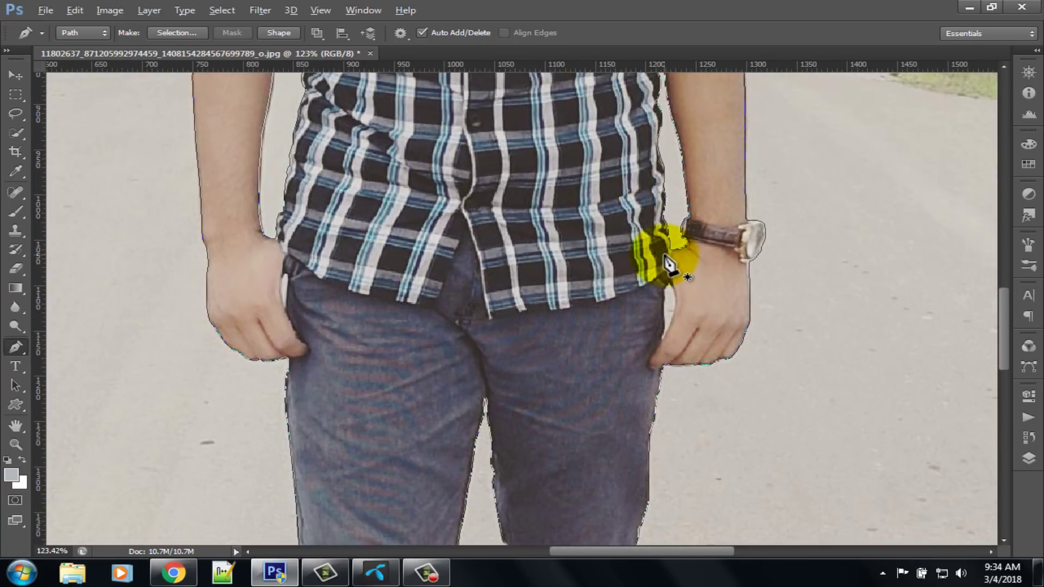
key(alt)
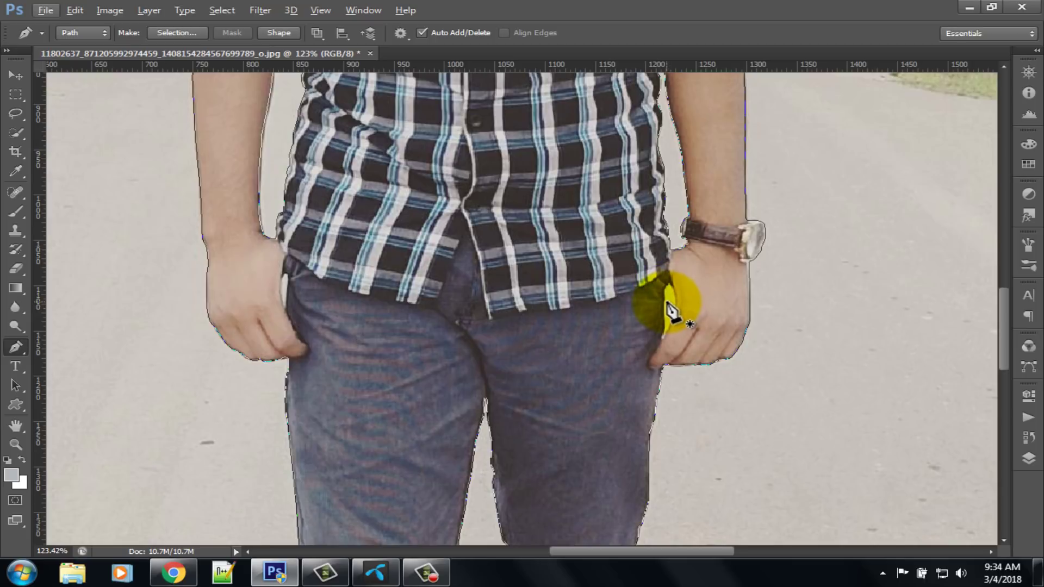
scroll(670, 311, up, 8)
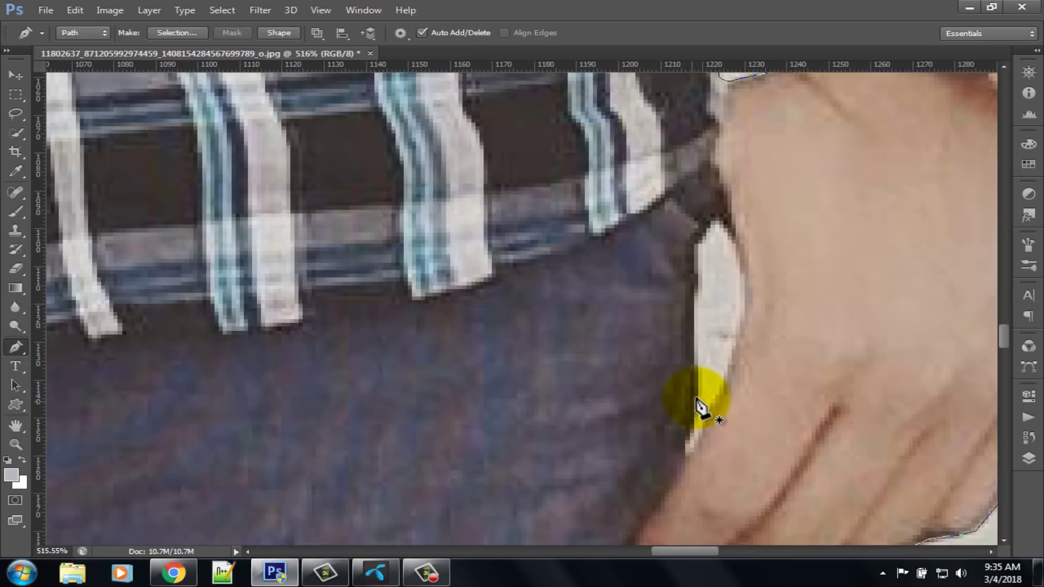
click(697, 395)
click(694, 342)
click(693, 311)
click(698, 289)
click(698, 266)
click(698, 244)
click(715, 228)
click(732, 243)
click(736, 270)
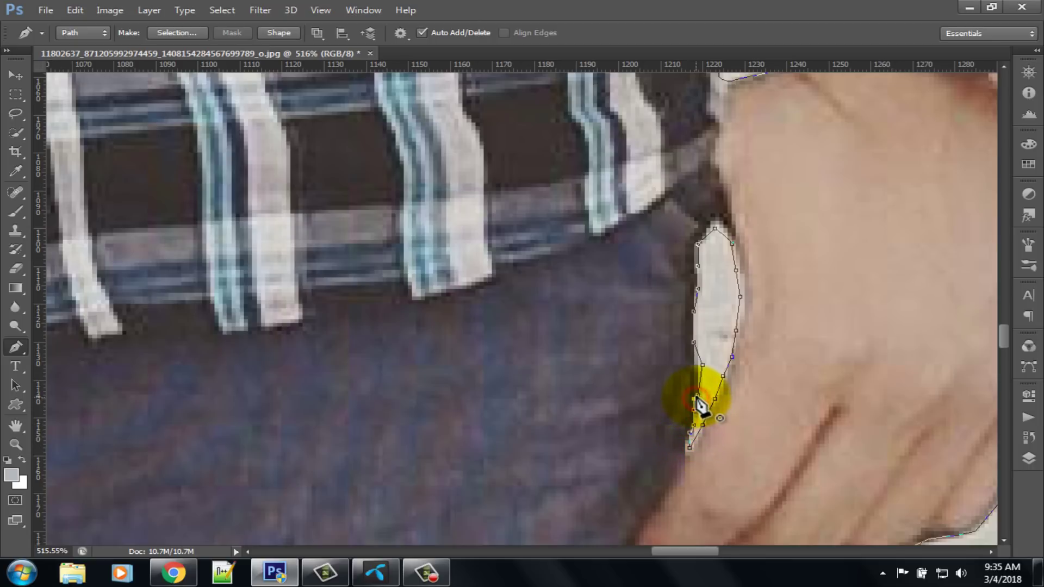
- Outline the small background gap between the left-hand hand and the trousers with a separate closed path
drag(368, 299, 905, 390)
drag(330, 354, 741, 357)
drag(263, 366, 392, 373)
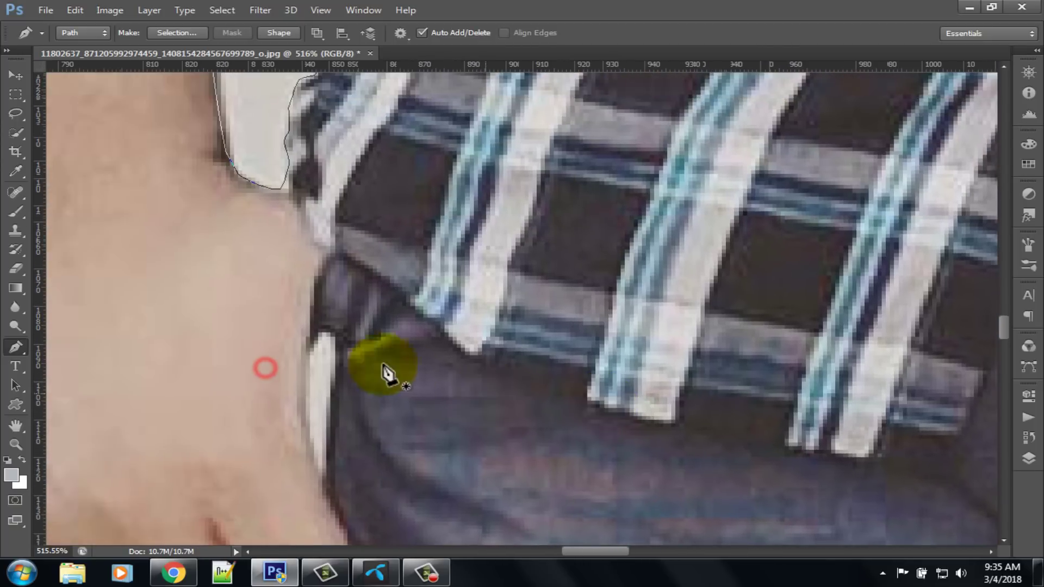
click(329, 355)
click(329, 385)
click(330, 415)
click(325, 453)
click(325, 468)
click(321, 472)
click(313, 457)
click(313, 438)
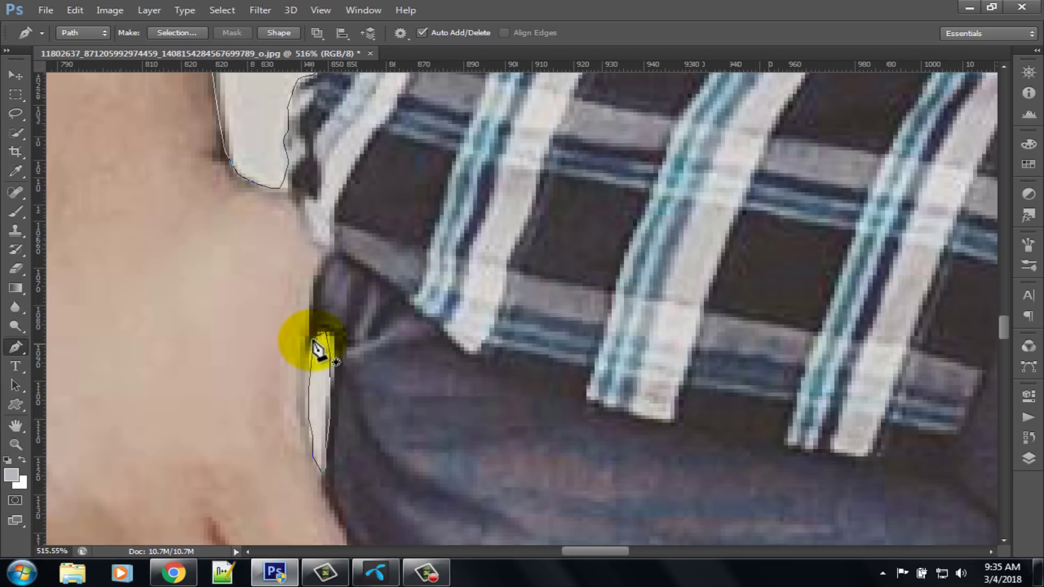
- Convert the paths into a new anti-aliased selection of the man with a feather radius of 0 pixels
scroll(317, 348, down, 6)
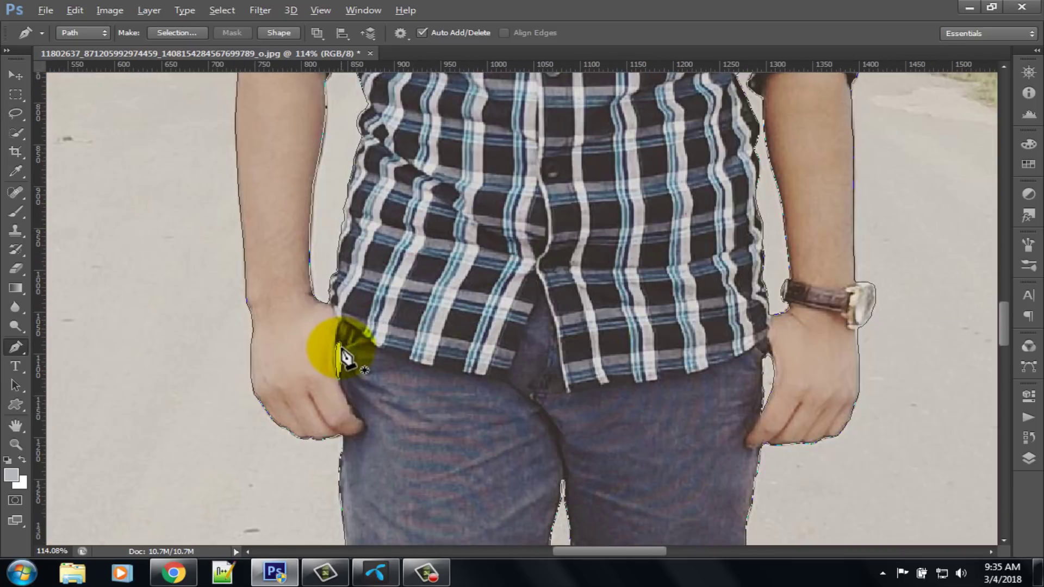
scroll(341, 355, down, 4)
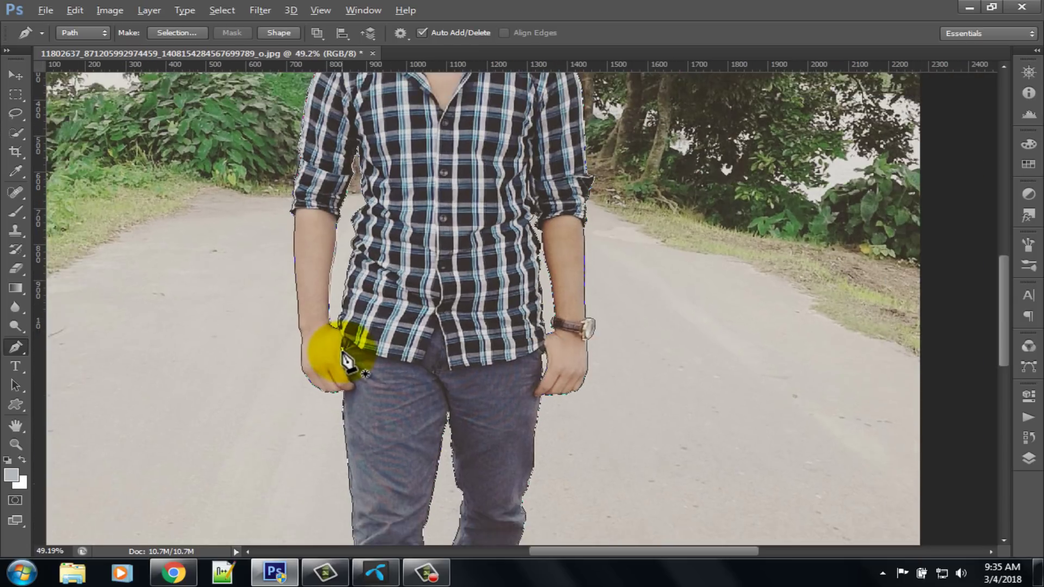
scroll(345, 360, down, 4)
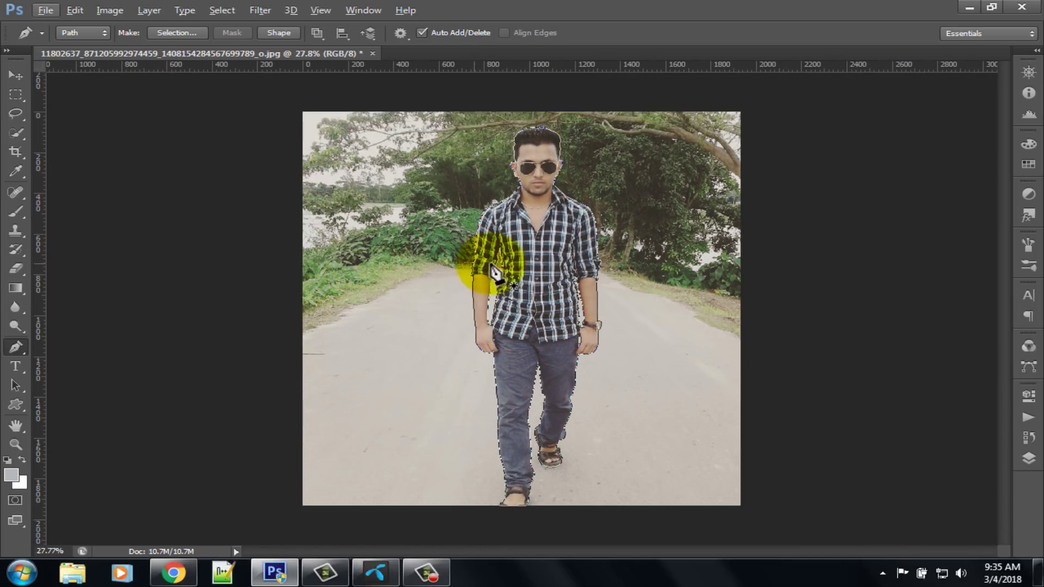
right_click(526, 257)
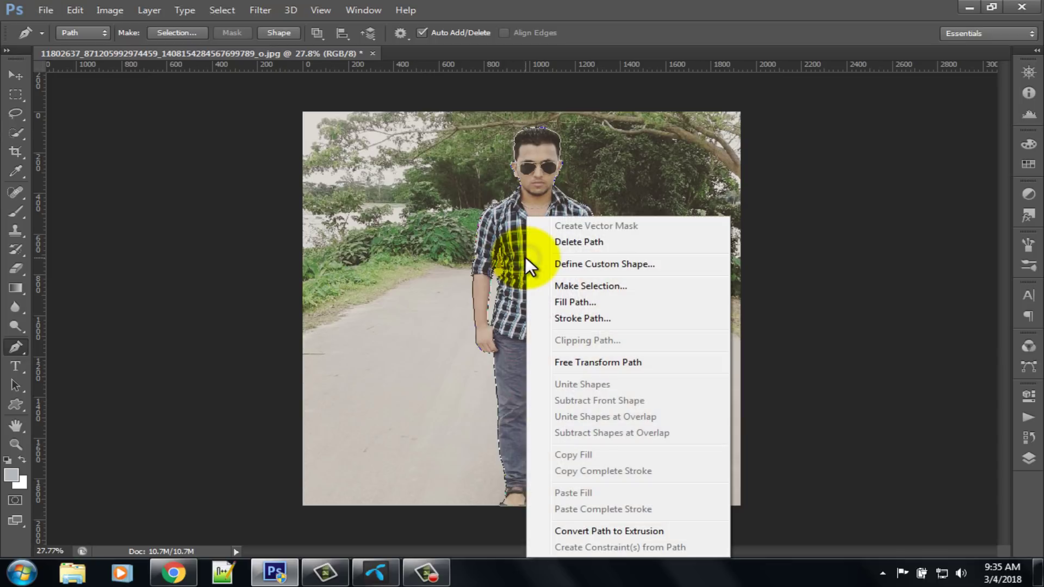
click(568, 285)
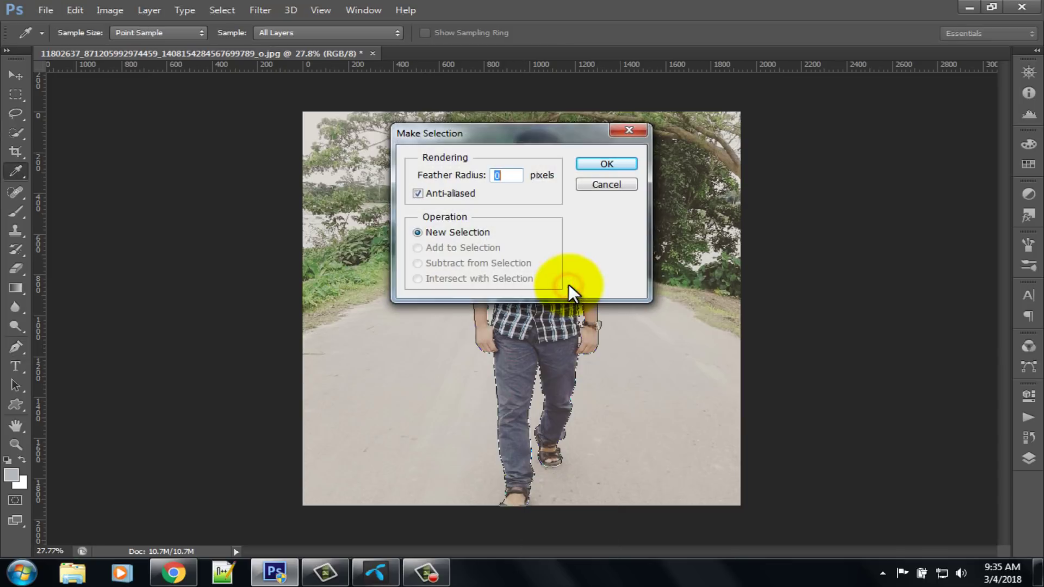
click(602, 164)
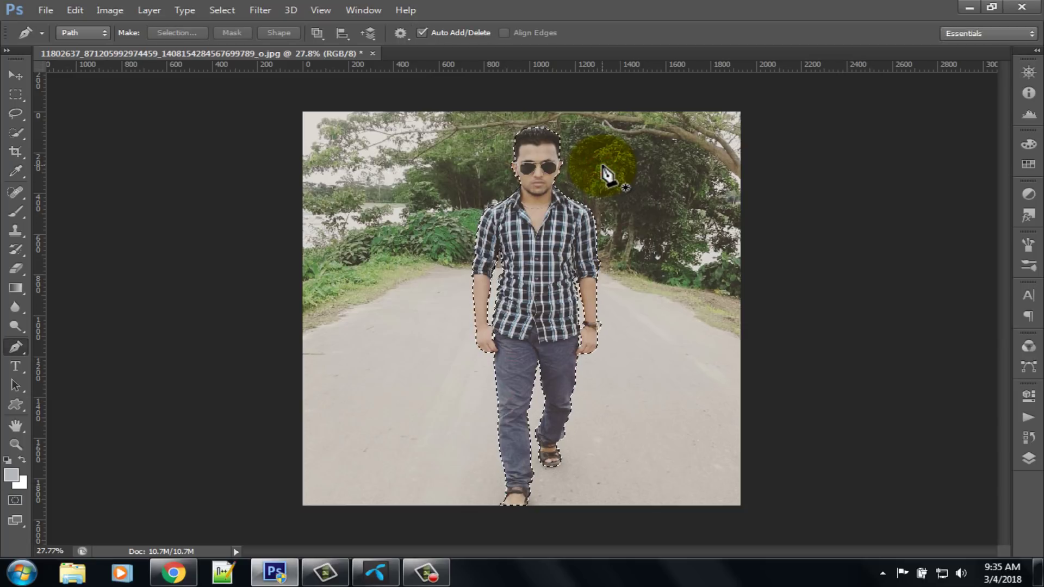
- Open the railway background image sunset-2788572_1920 from My Pictures
click(47, 10)
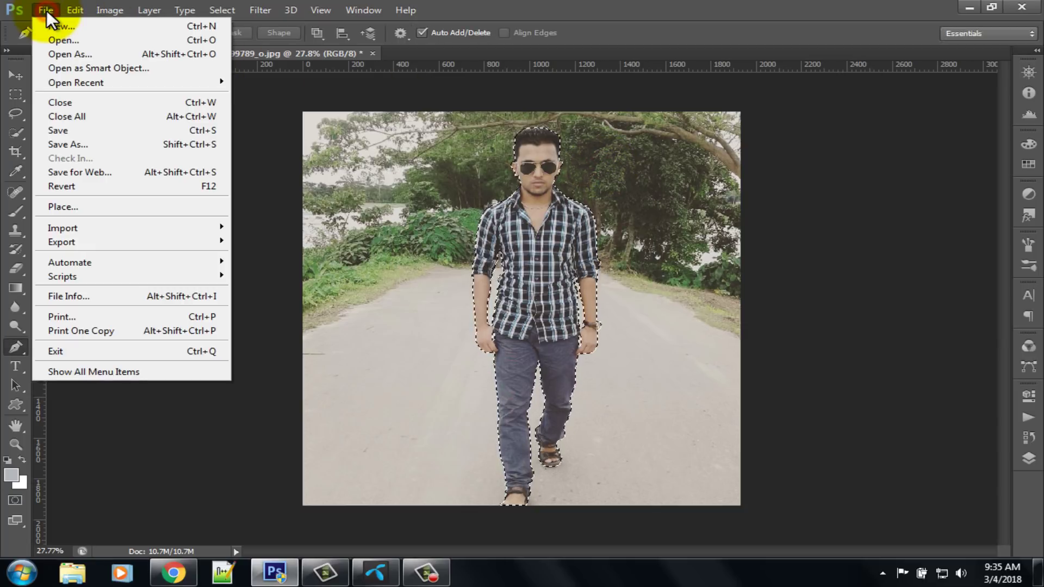
click(56, 41)
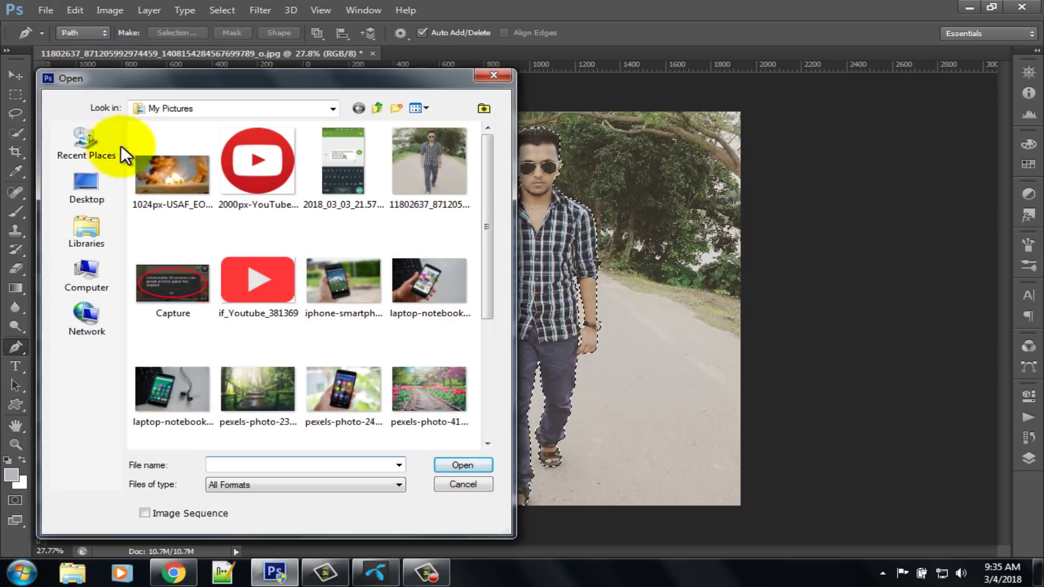
drag(488, 221, 499, 345)
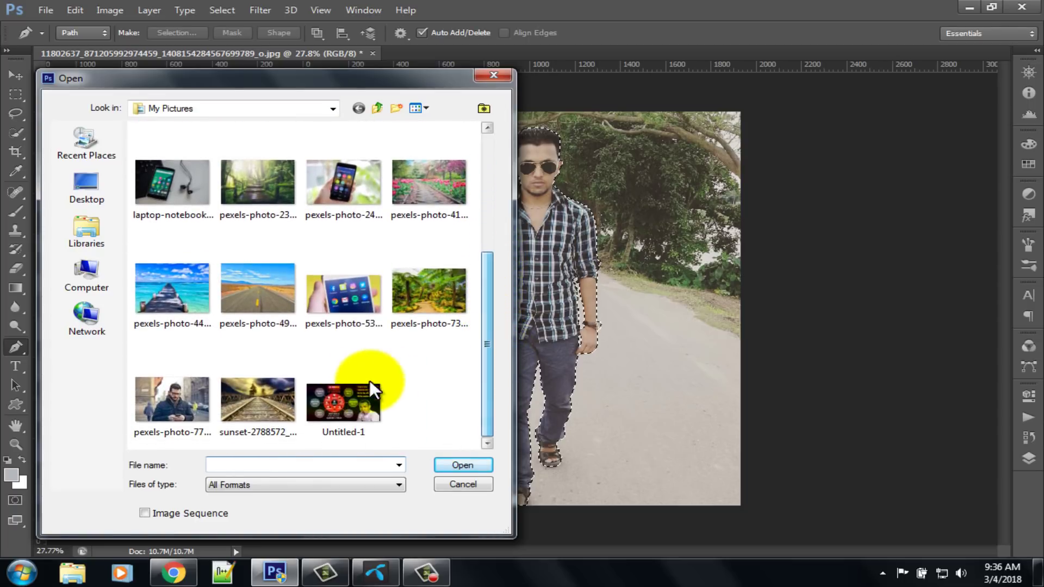
click(257, 406)
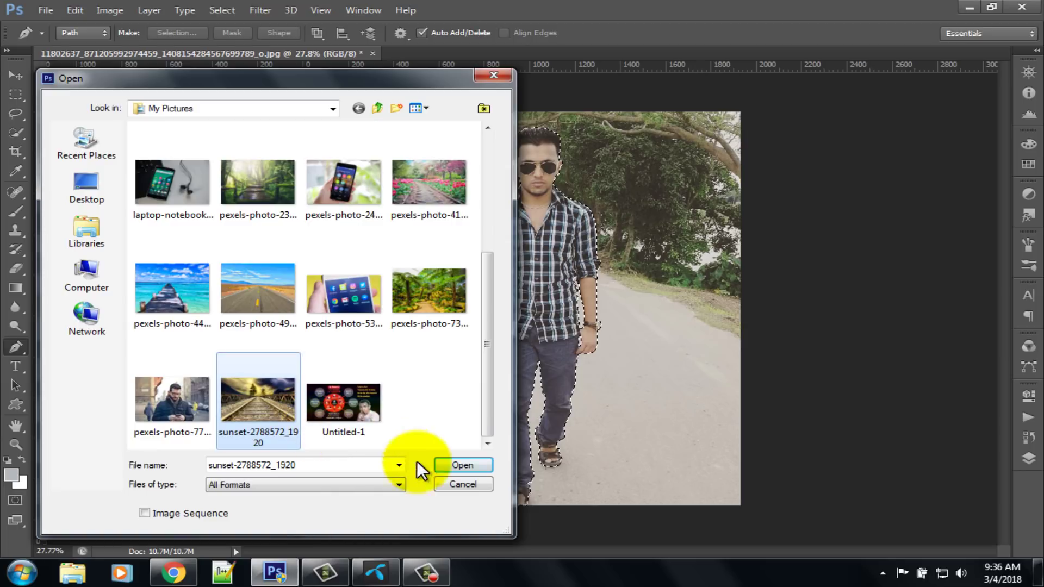
click(451, 466)
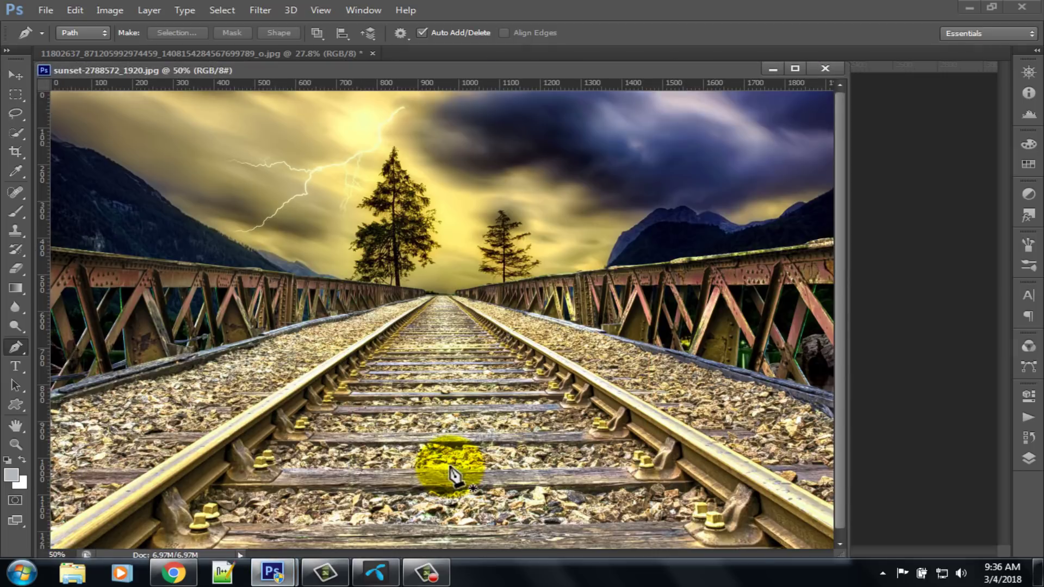
- Place the sunset image window beside the portrait and copy the selected man into it with the Move tool
drag(184, 70, 702, 142)
click(15, 75)
drag(535, 209, 669, 273)
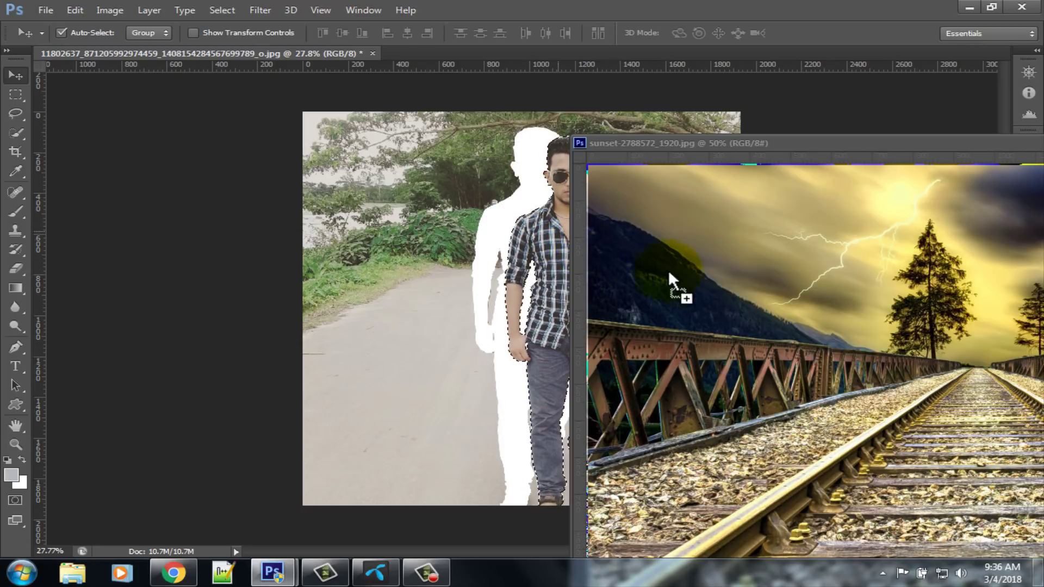
drag(820, 334, 822, 334)
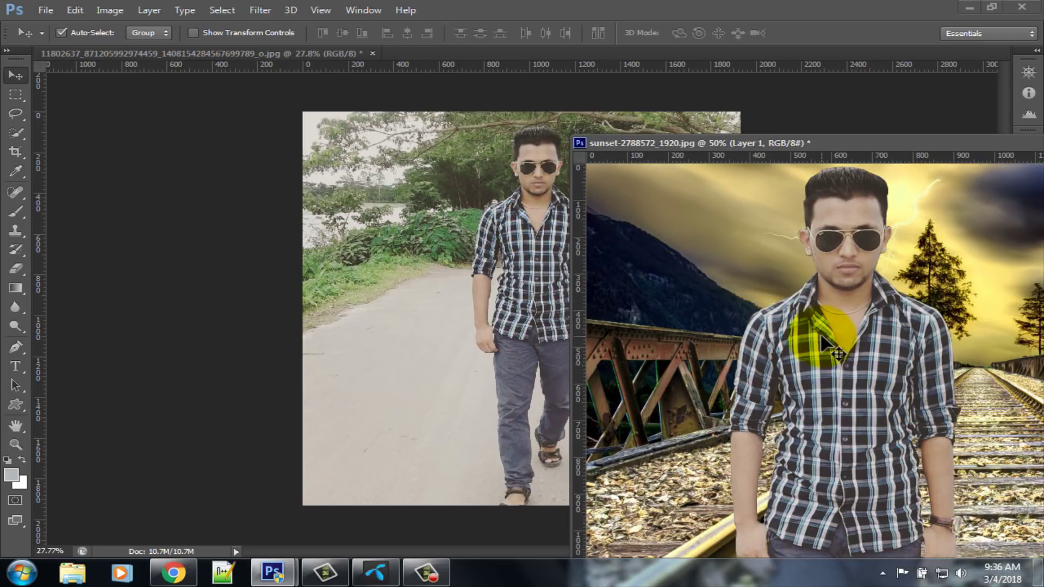
- Dock the sunset image as a tabbed document and position the man centrally over the railway track
drag(684, 114, 361, 48)
drag(386, 184, 496, 204)
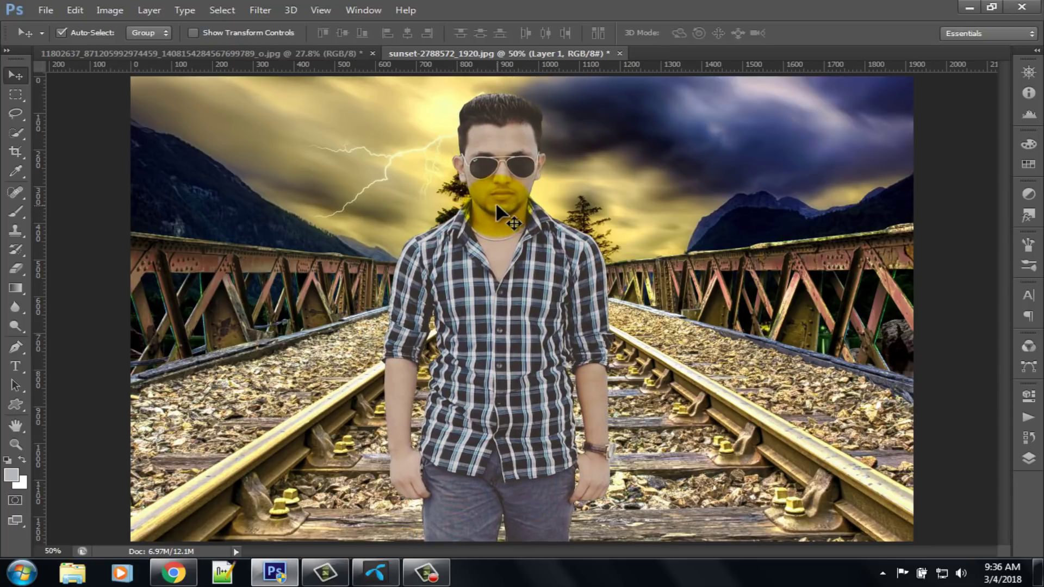
- Free-transform the man to about 82.70% width and 61.42% height so he stands full length between the rails
click(76, 7)
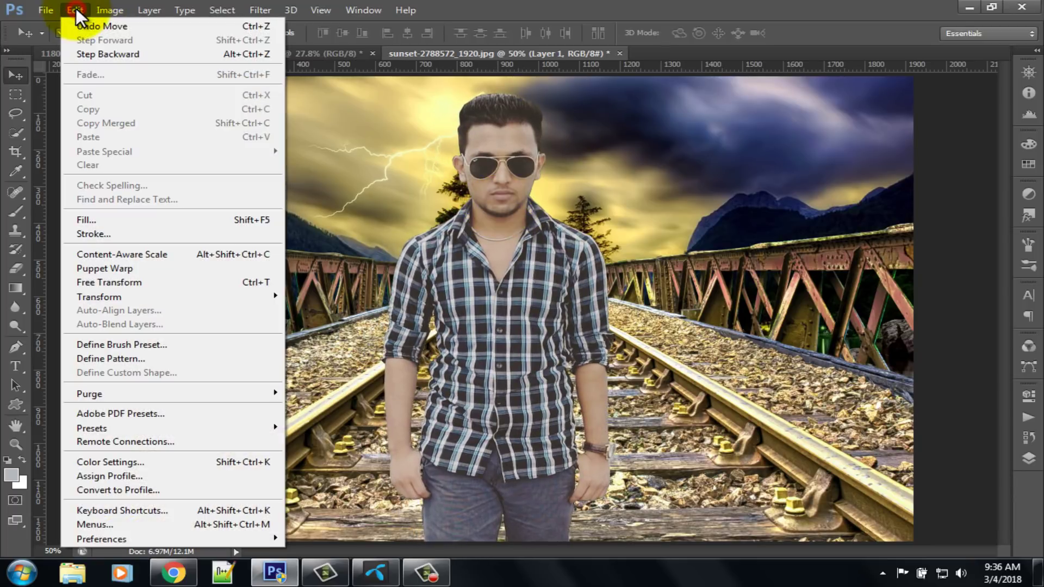
click(135, 279)
drag(379, 94, 365, 282)
drag(421, 396, 478, 228)
drag(436, 124, 473, 201)
drag(513, 313, 469, 237)
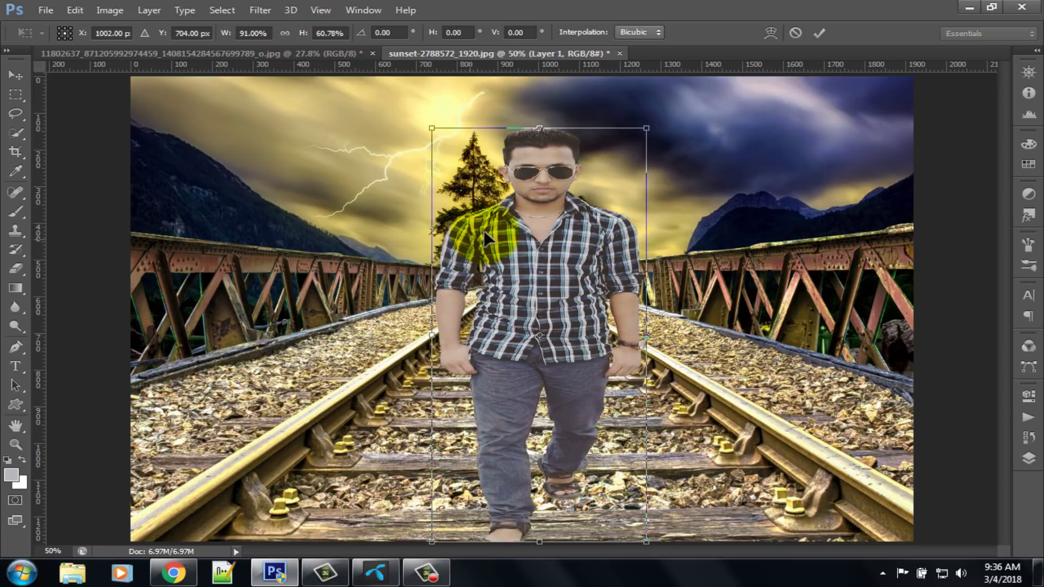
drag(647, 129, 627, 121)
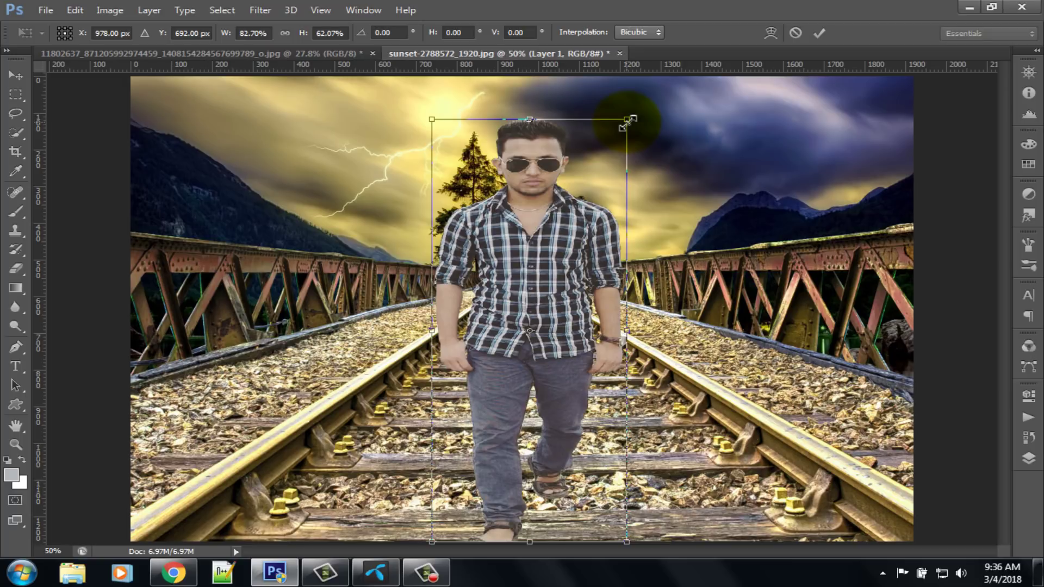
drag(627, 122, 629, 125)
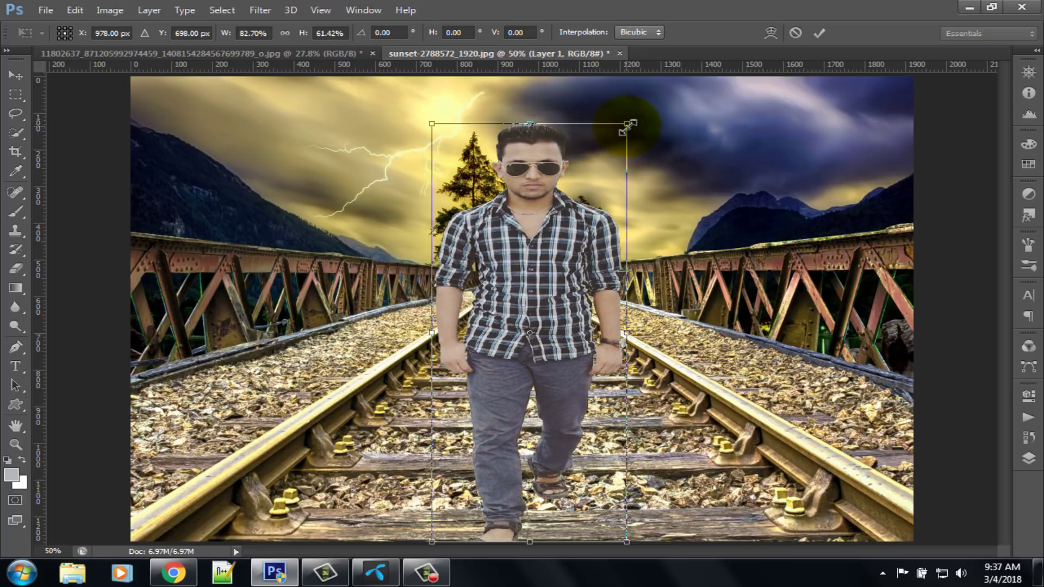
click(820, 33)
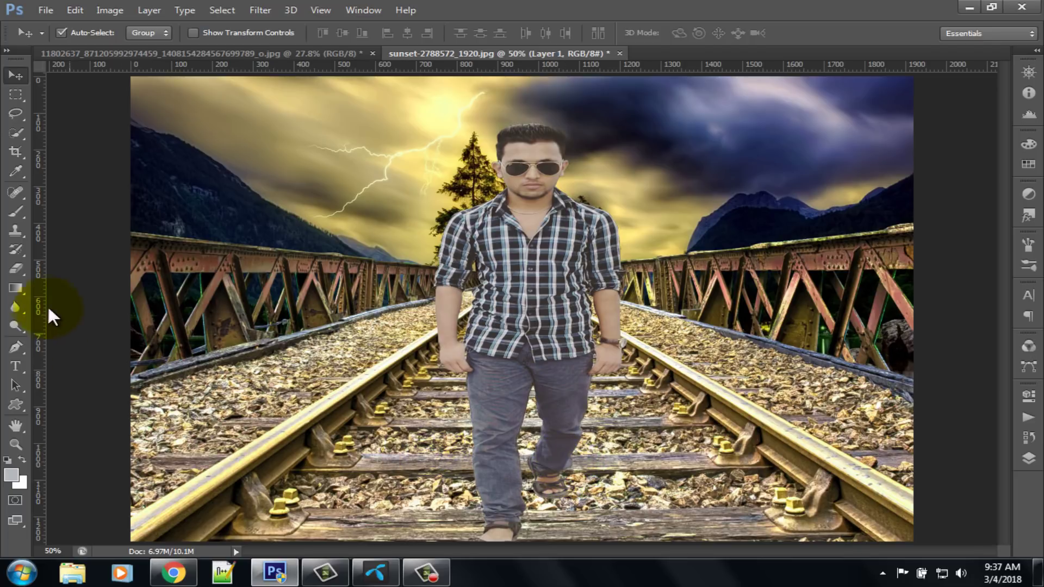
- Erase the leftover background beside the rear leg's trouser hem with a 100% hard Eraser, reducing the brush to 20 px
click(17, 266)
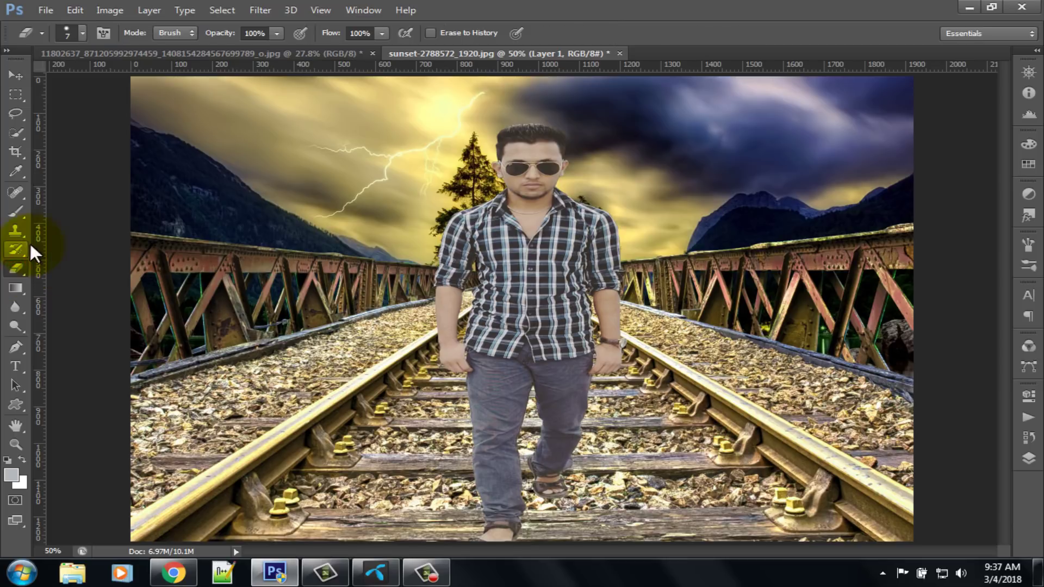
click(82, 33)
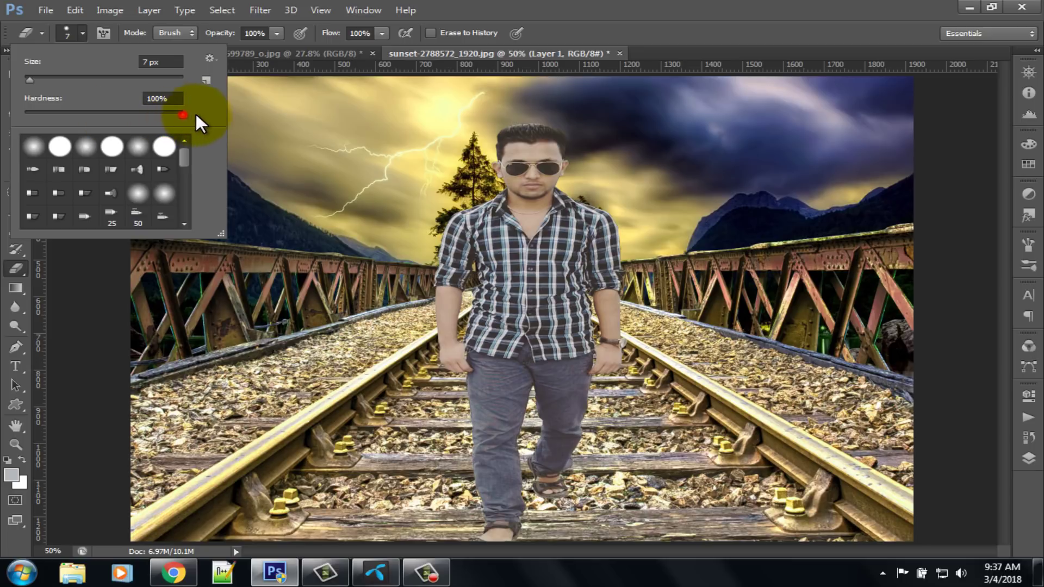
click(81, 33)
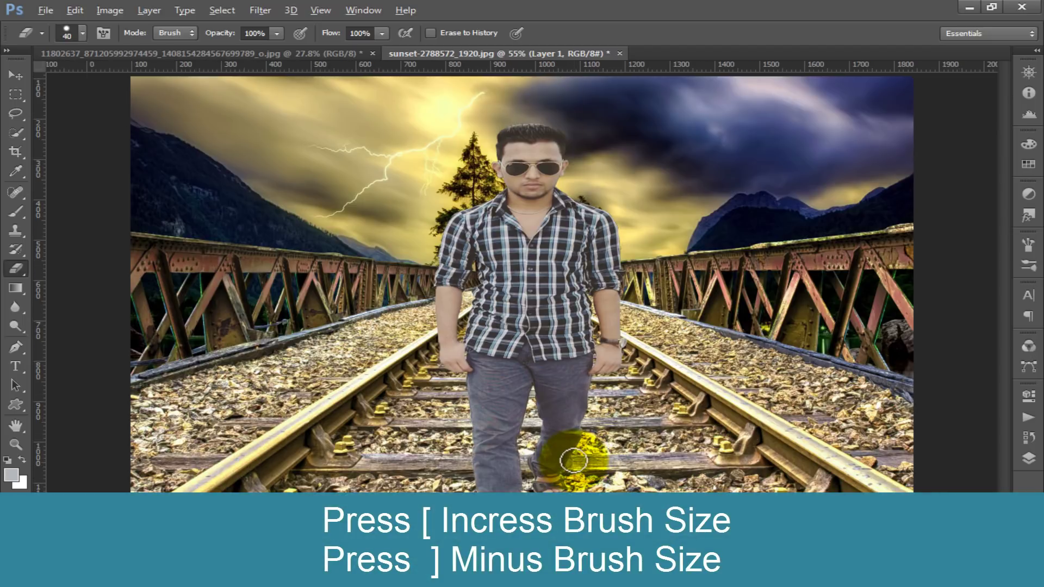
scroll(571, 467, up, 5)
scroll(571, 460, up, 3)
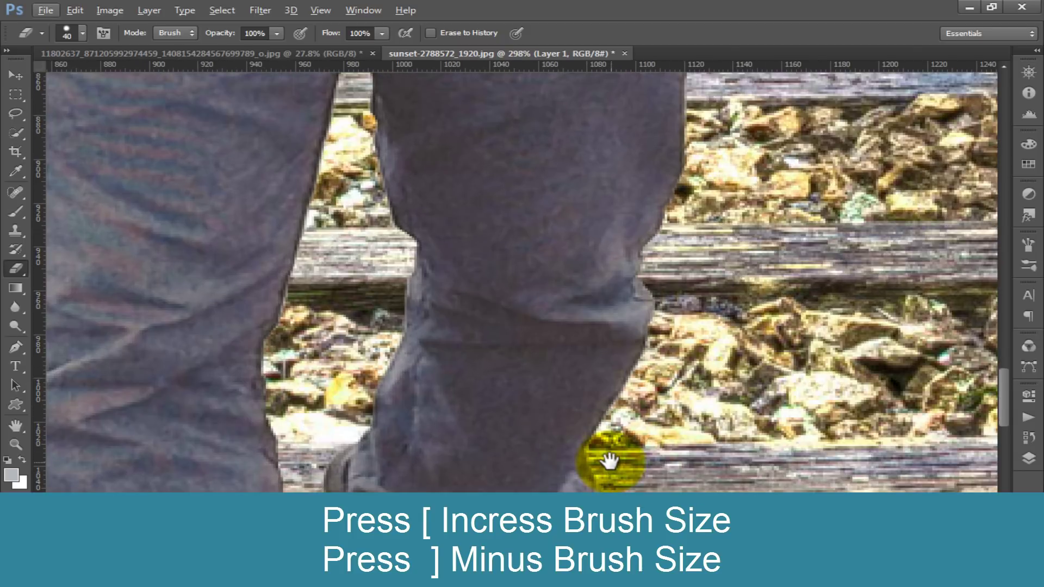
drag(609, 461, 625, 252)
key(bracketleft)
key(bracketleft)
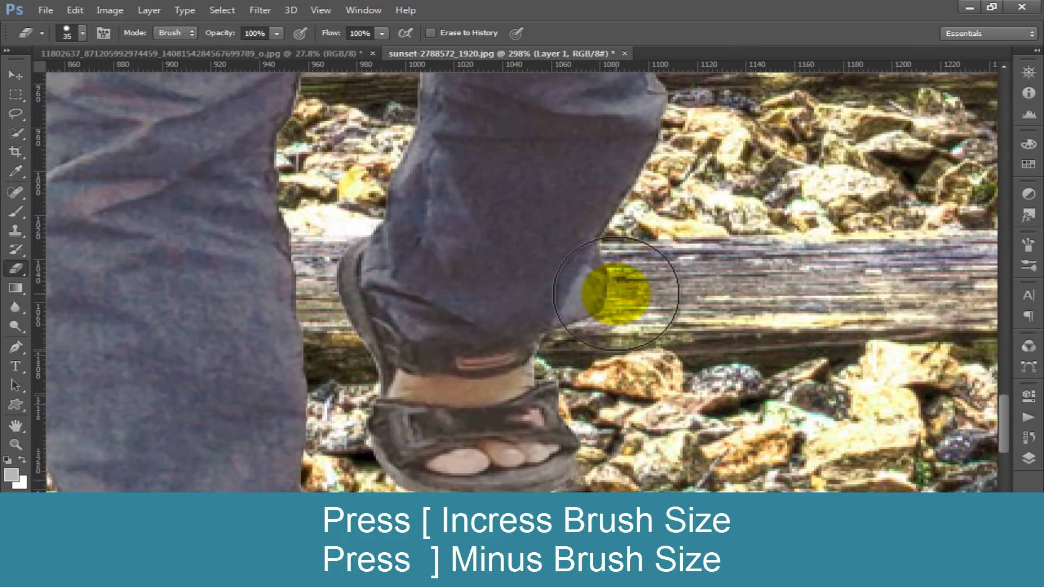
drag(618, 261, 590, 298)
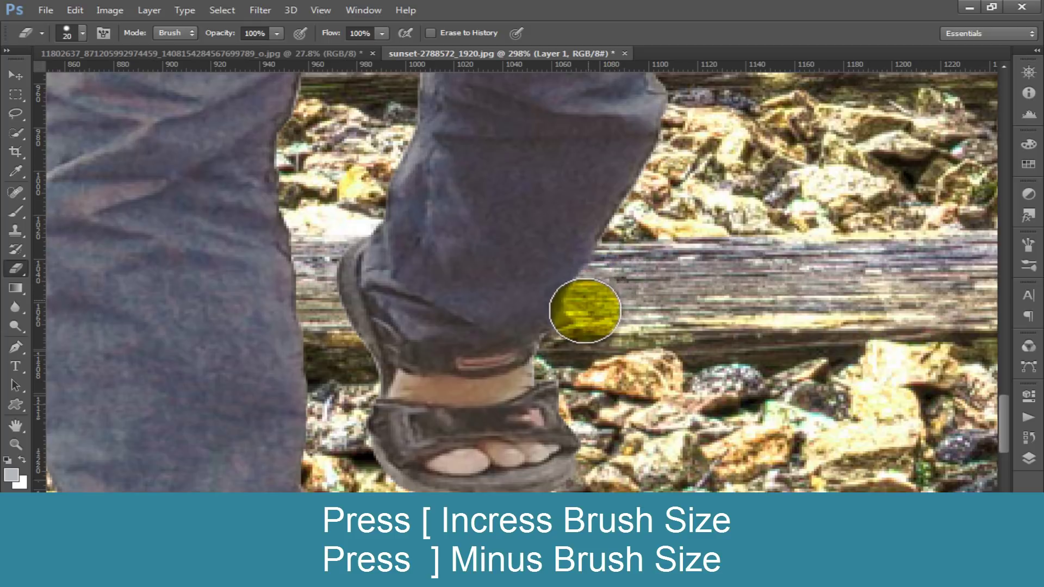
- Apply Auto Tone, Auto Contrast and Auto Color to the man's layer
scroll(575, 334, down, 5)
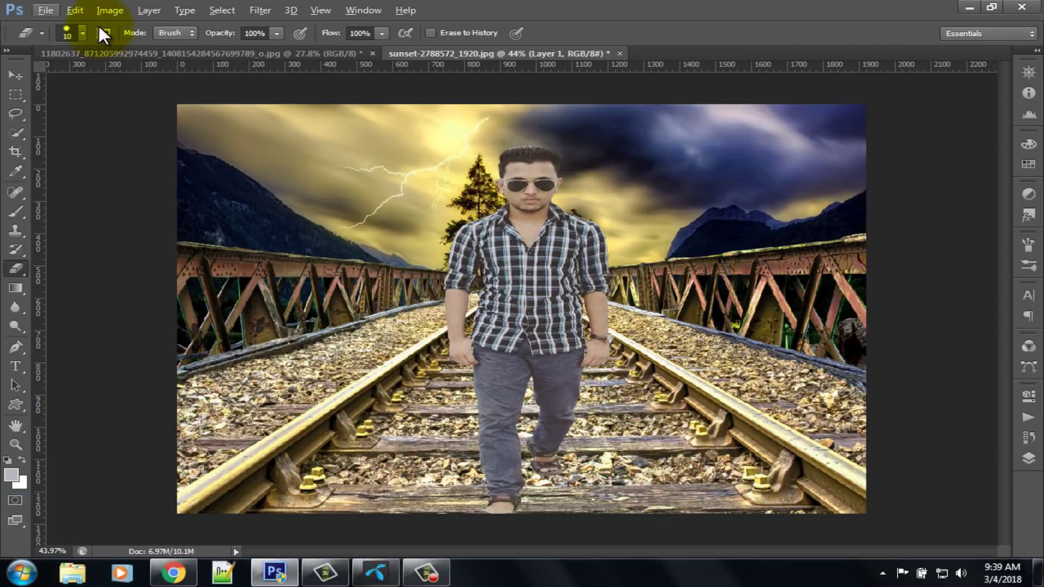
click(107, 9)
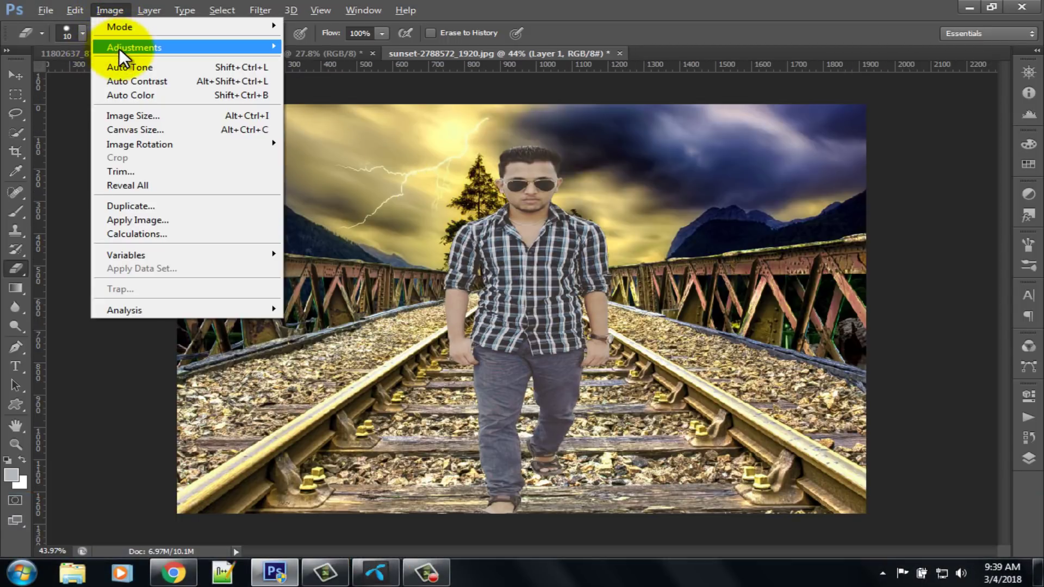
click(127, 64)
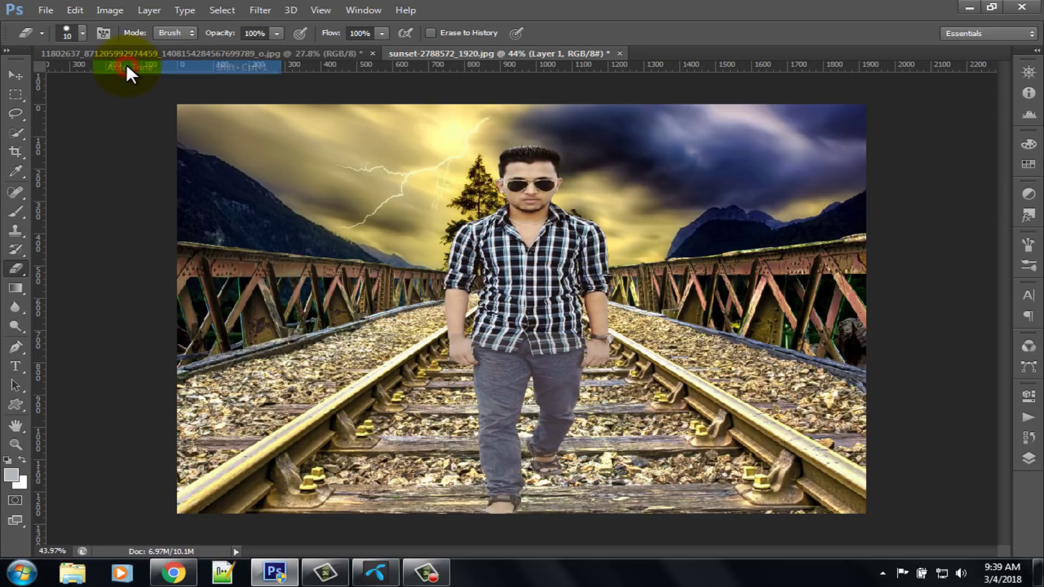
click(116, 9)
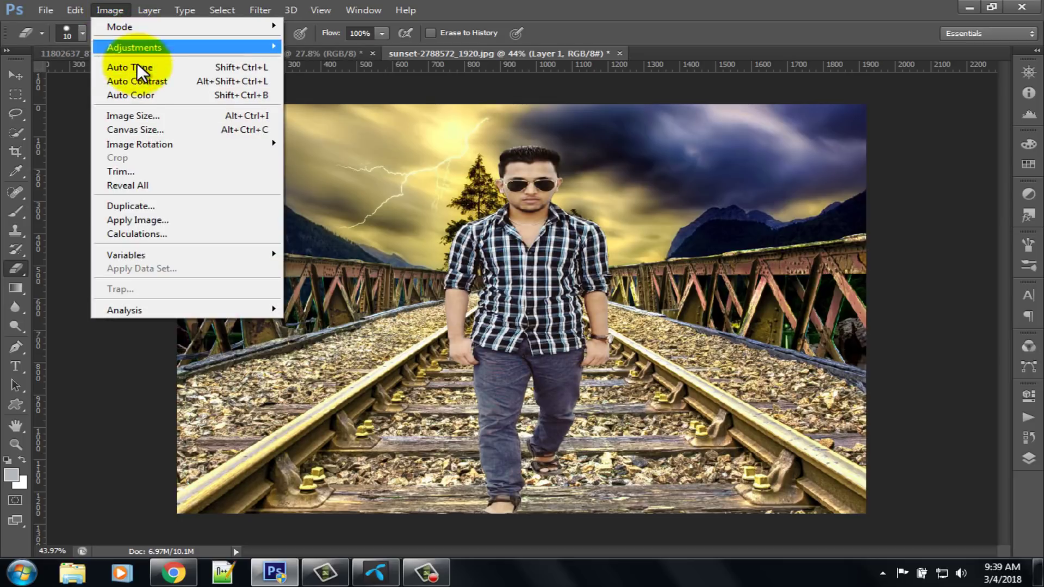
click(137, 80)
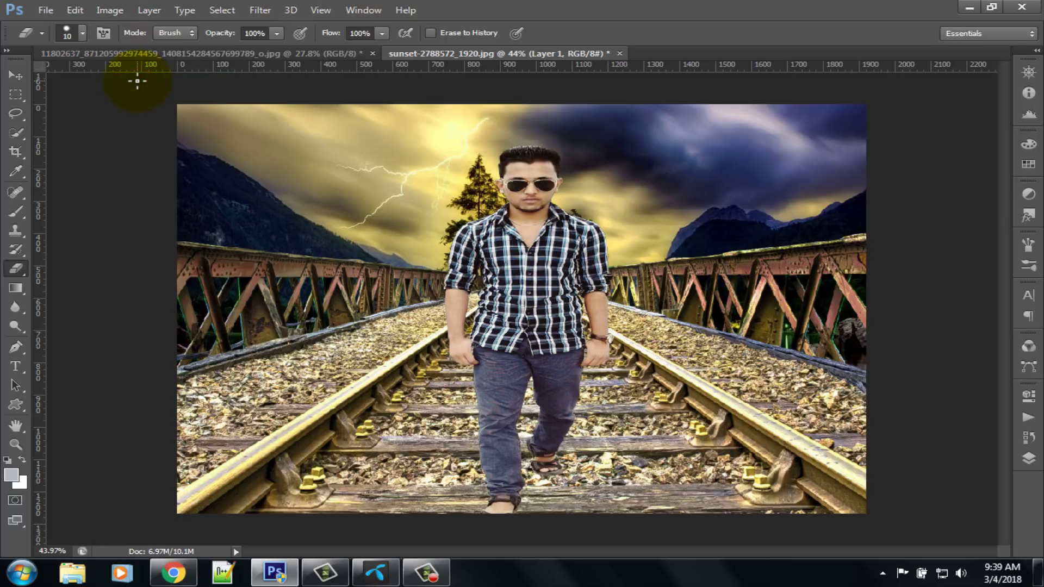
click(115, 8)
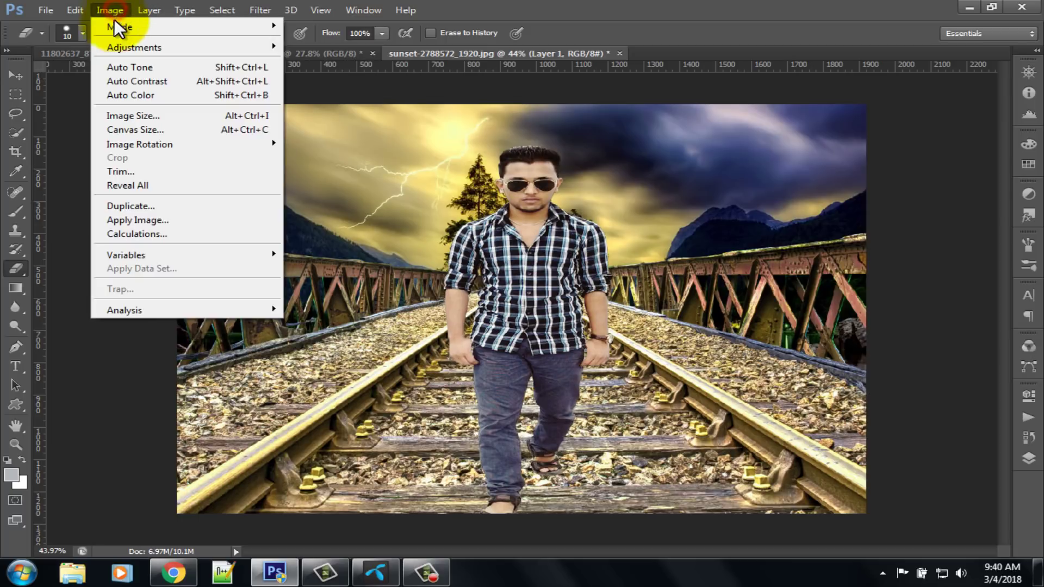
click(127, 90)
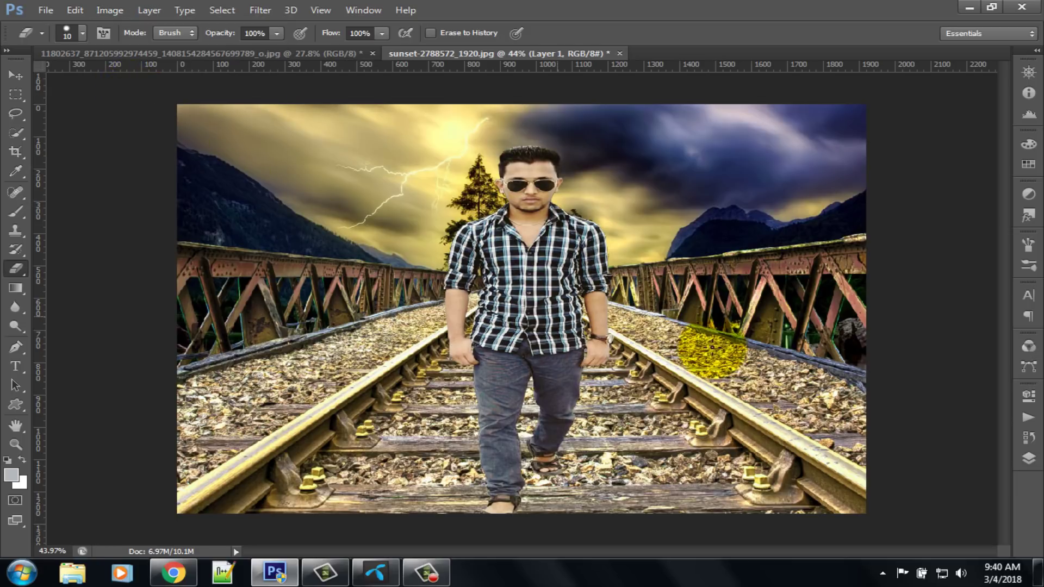
- Apply an Inner Glow layer style at 50% opacity to the man's layer
click(1030, 457)
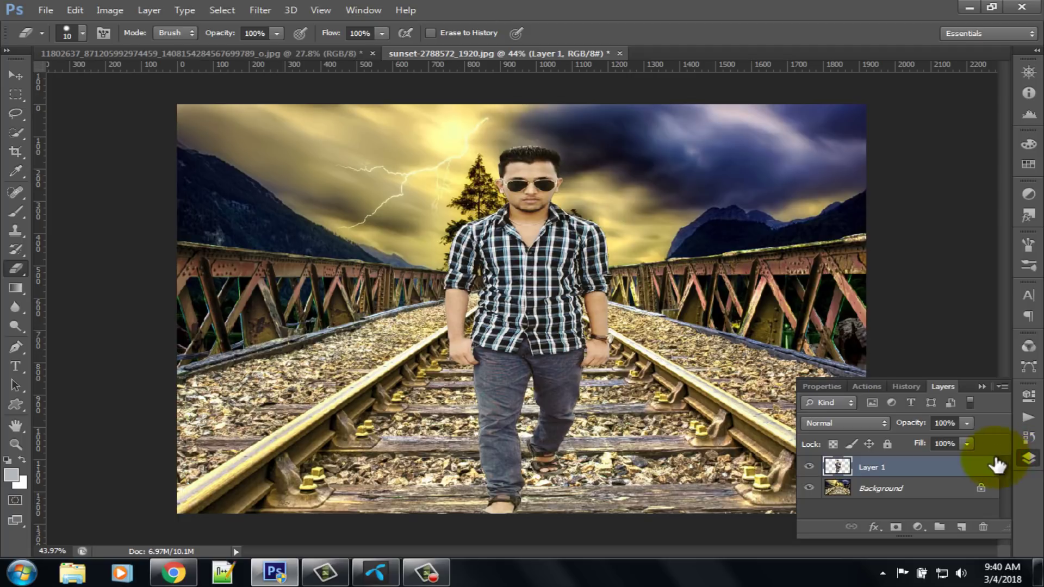
right_click(870, 466)
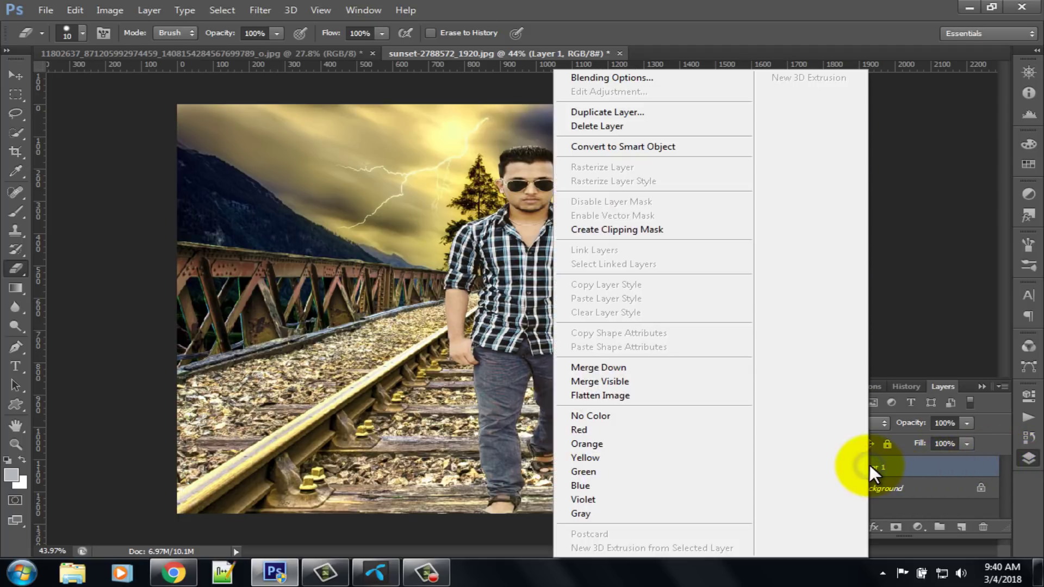
click(621, 79)
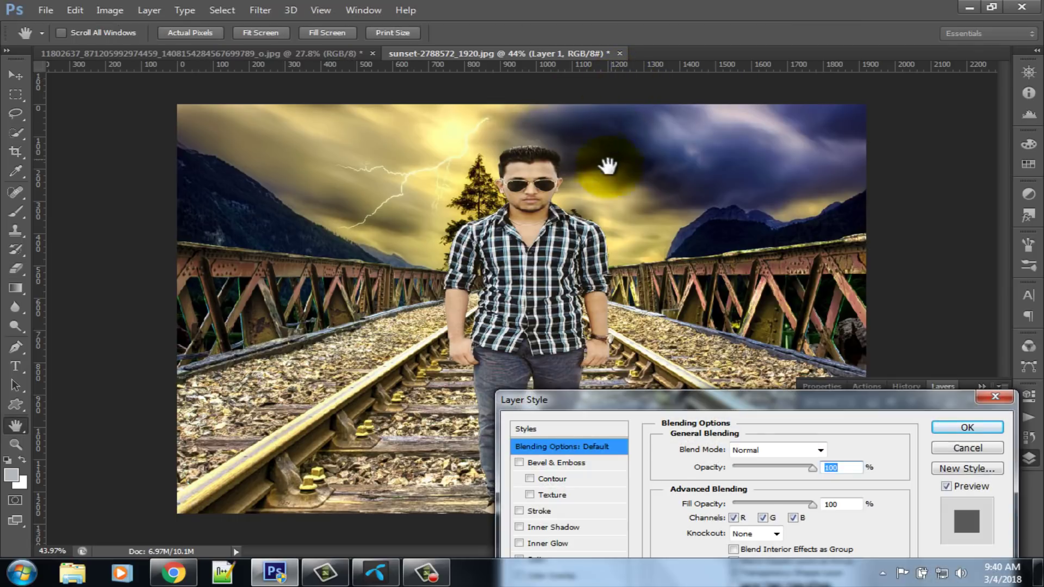
drag(631, 405, 795, 196)
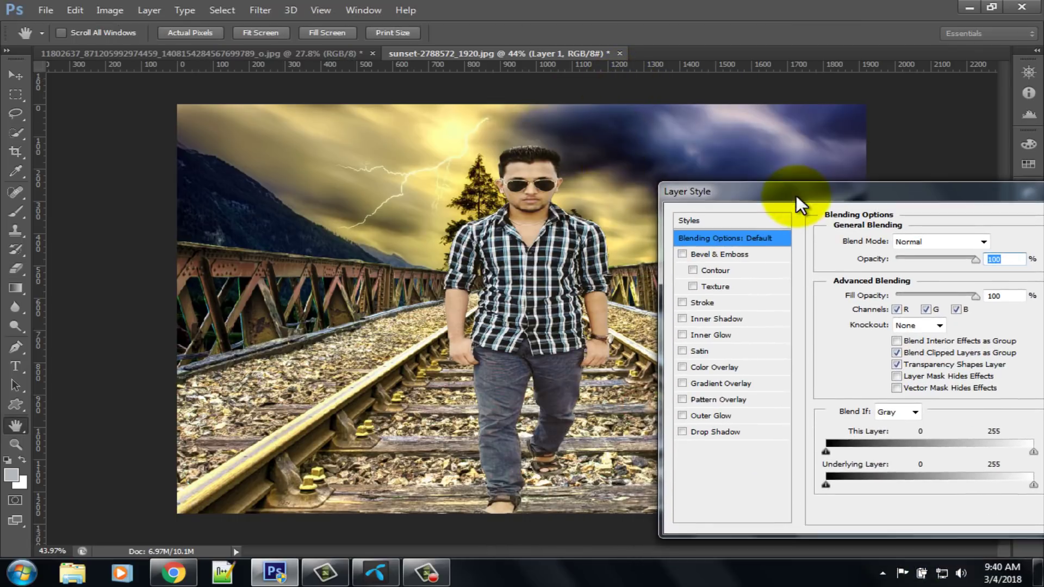
click(681, 335)
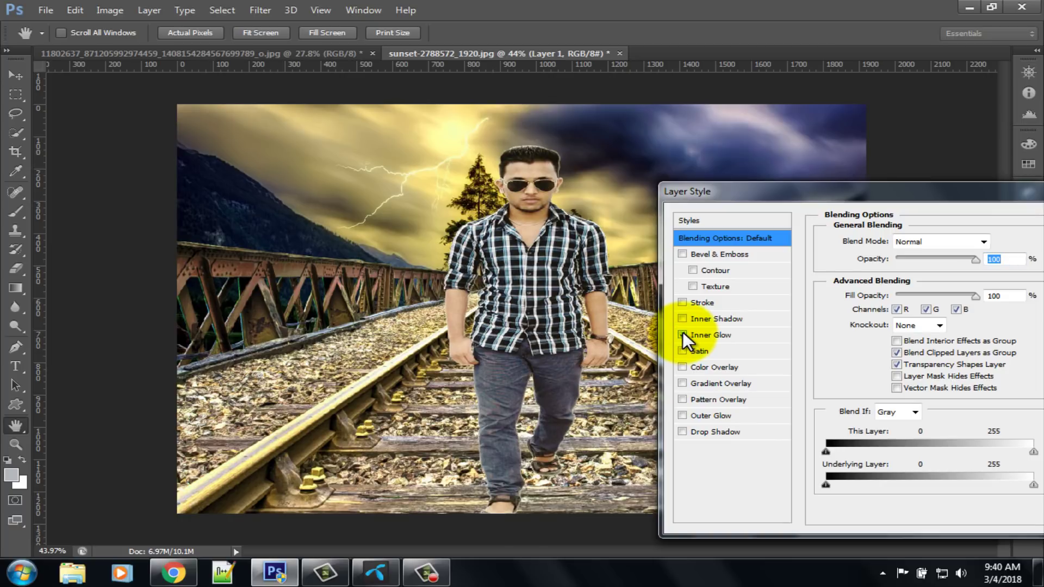
click(701, 334)
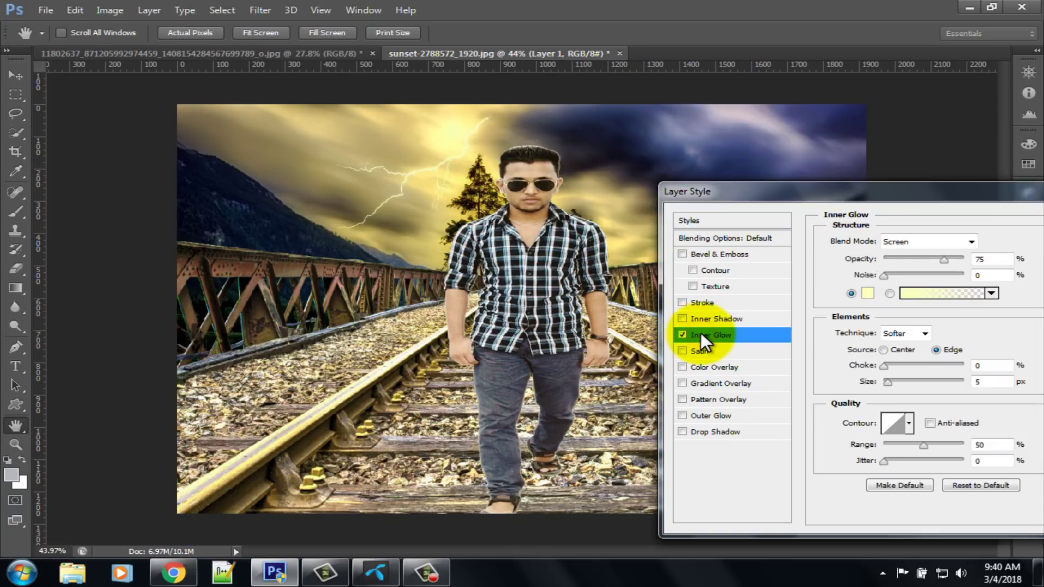
click(946, 260)
drag(945, 260, 923, 260)
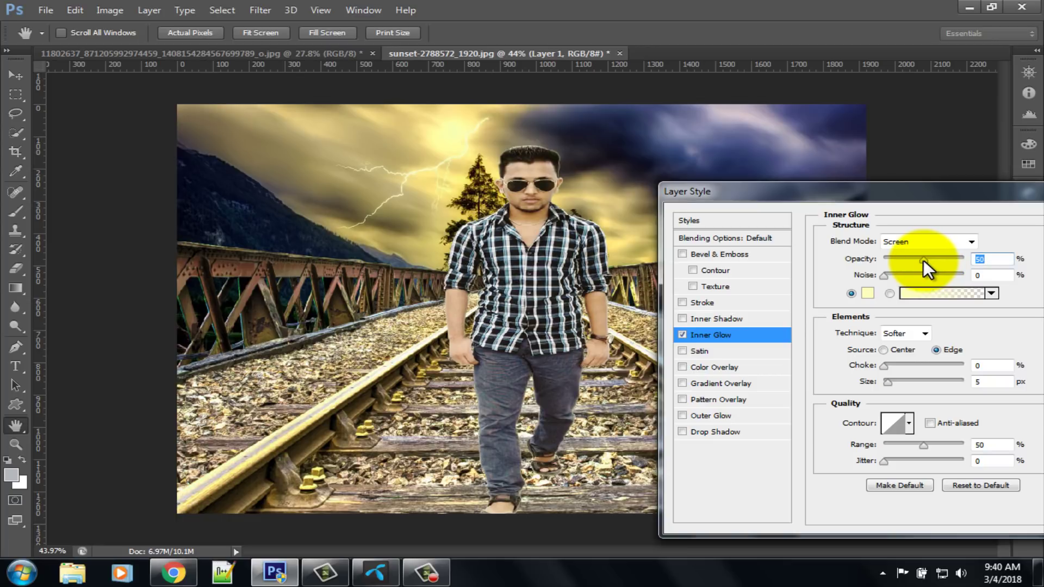
drag(931, 193, 716, 200)
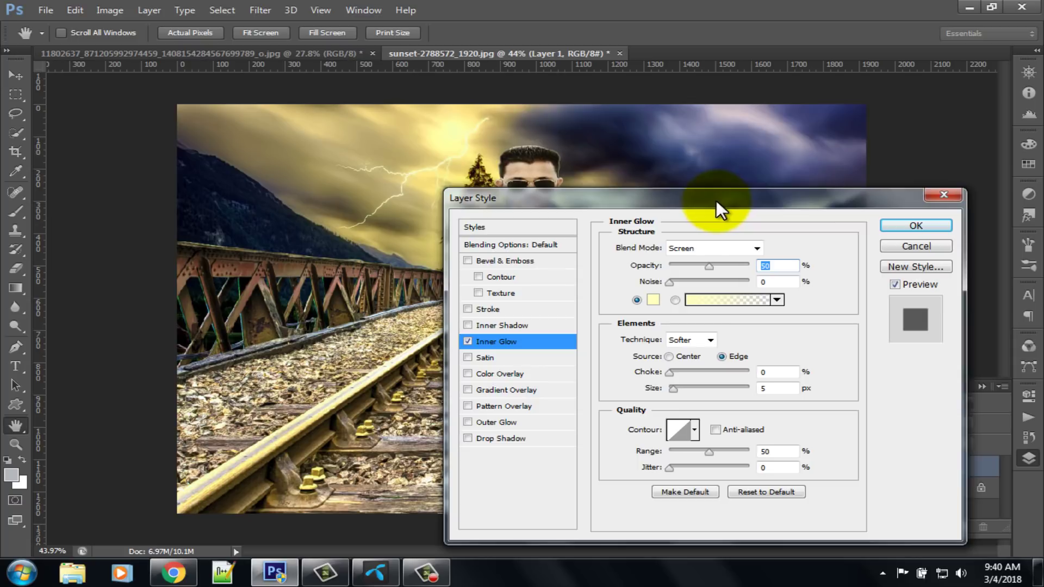
click(901, 226)
key(e)
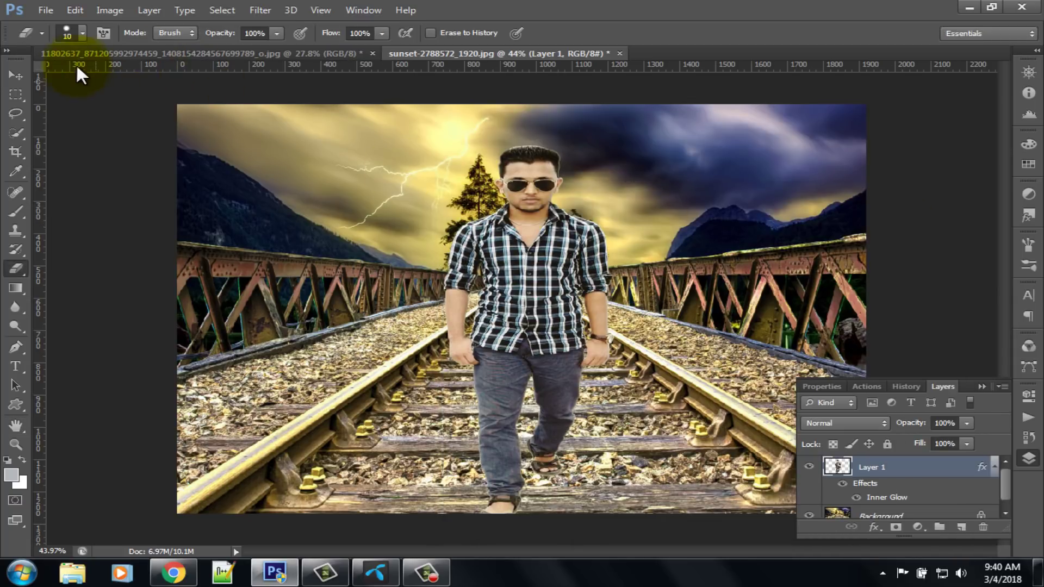
- Start saving the composite as a JPEG in My Pictures, declining to replace the existing sunset-2788572_1920.jpg
click(46, 9)
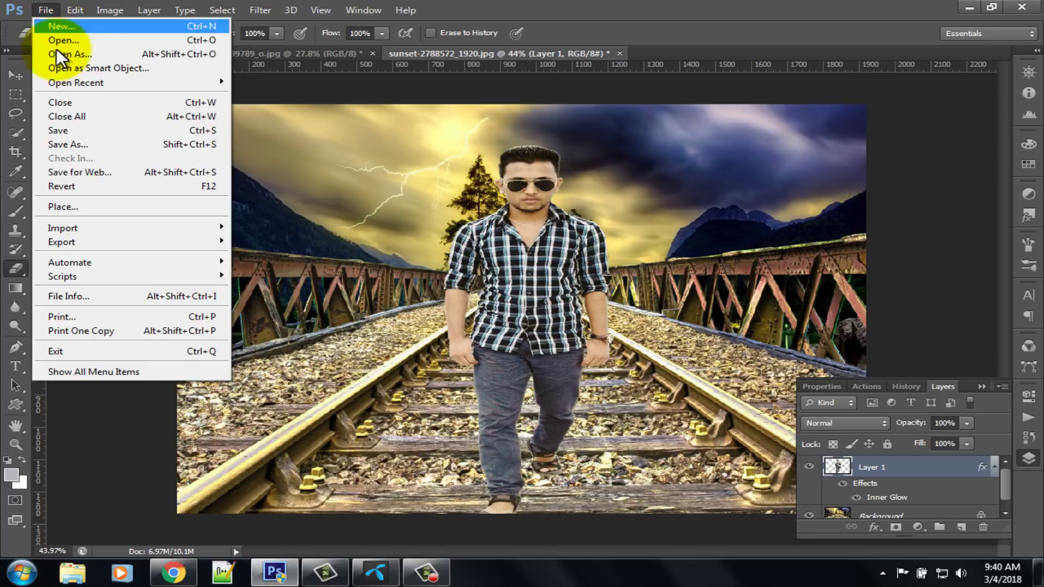
click(63, 143)
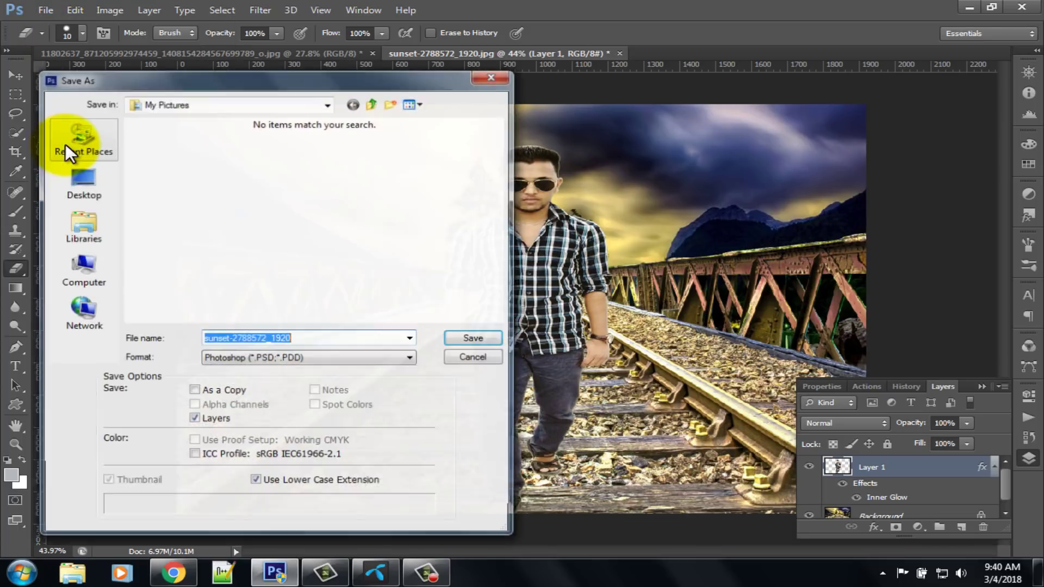
click(267, 355)
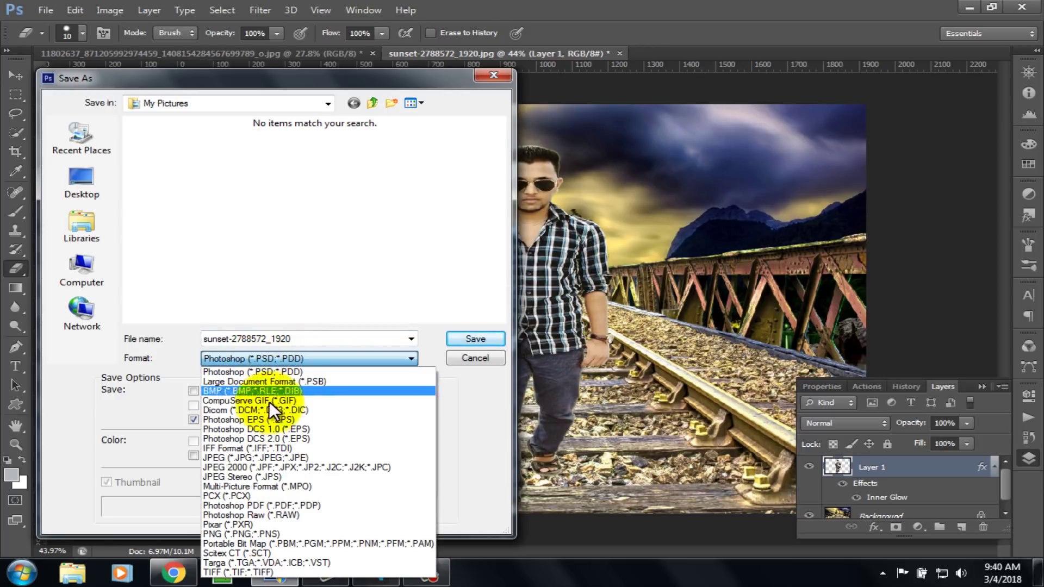
click(269, 457)
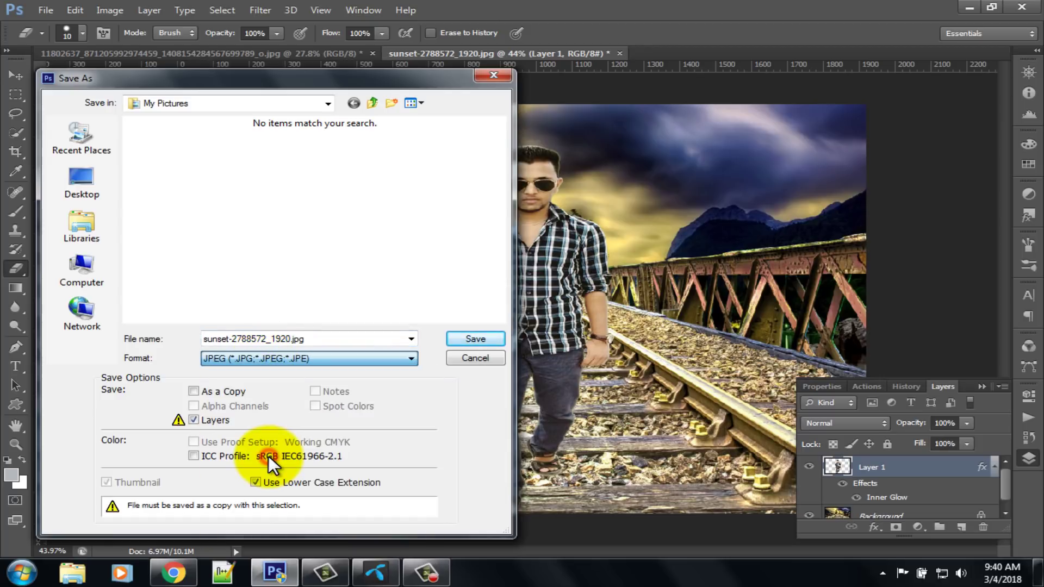
click(472, 338)
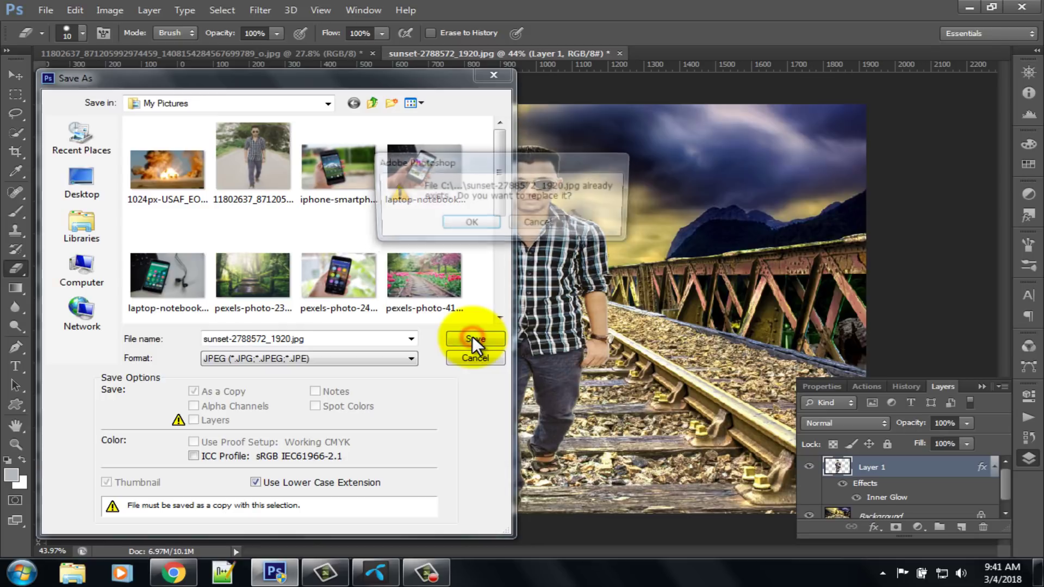
click(534, 227)
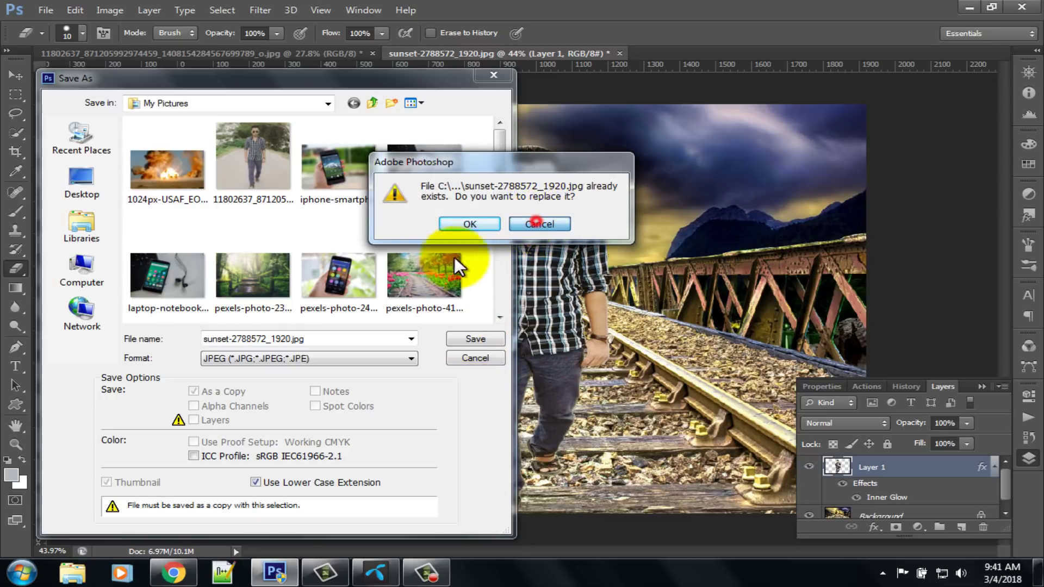
- Name the JPEG copy "test image" and save it in My Pictures
double_click(271, 339)
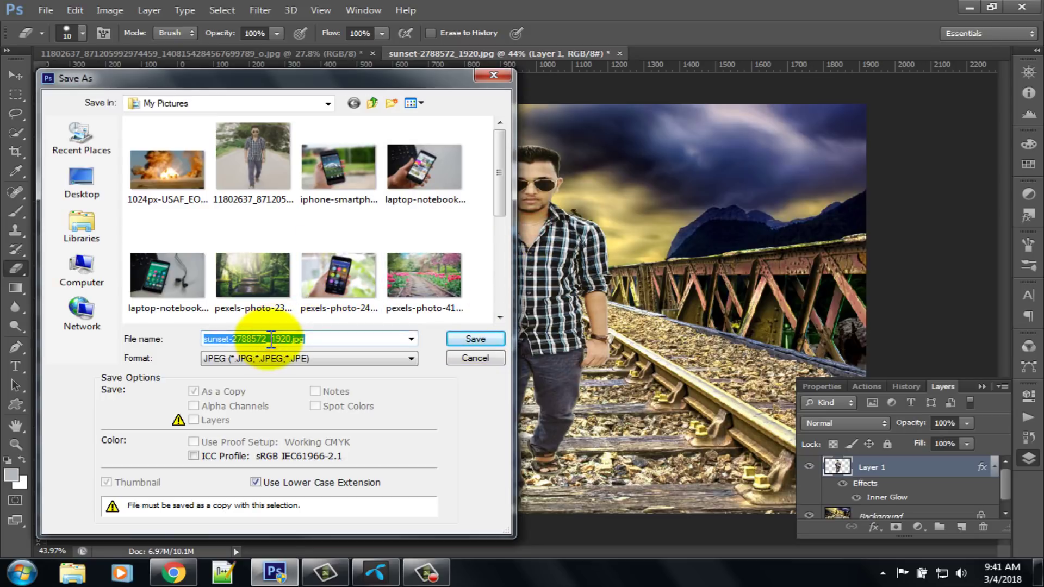
key(BackSpace)
text(test image)
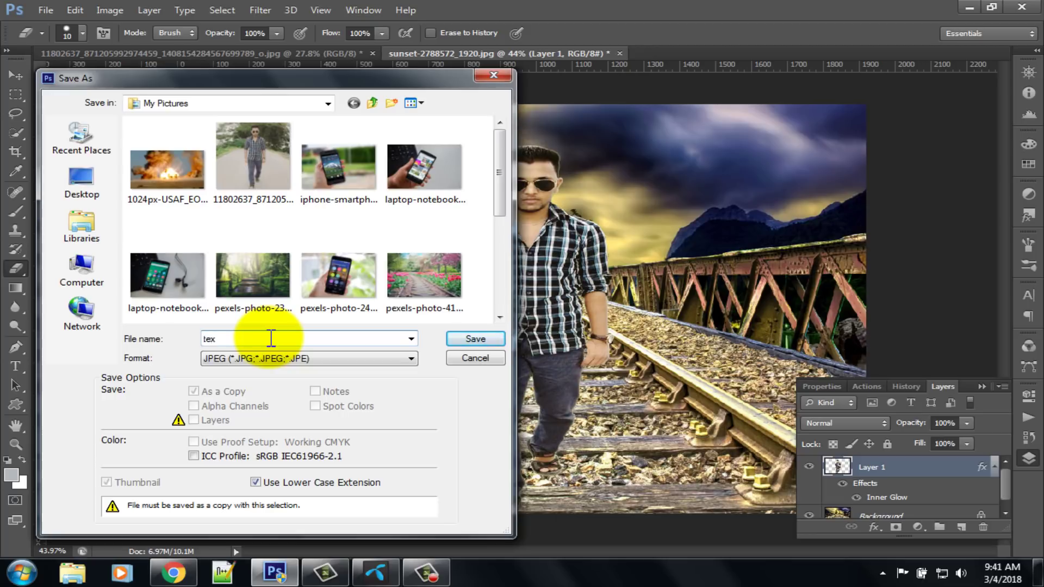
click(477, 338)
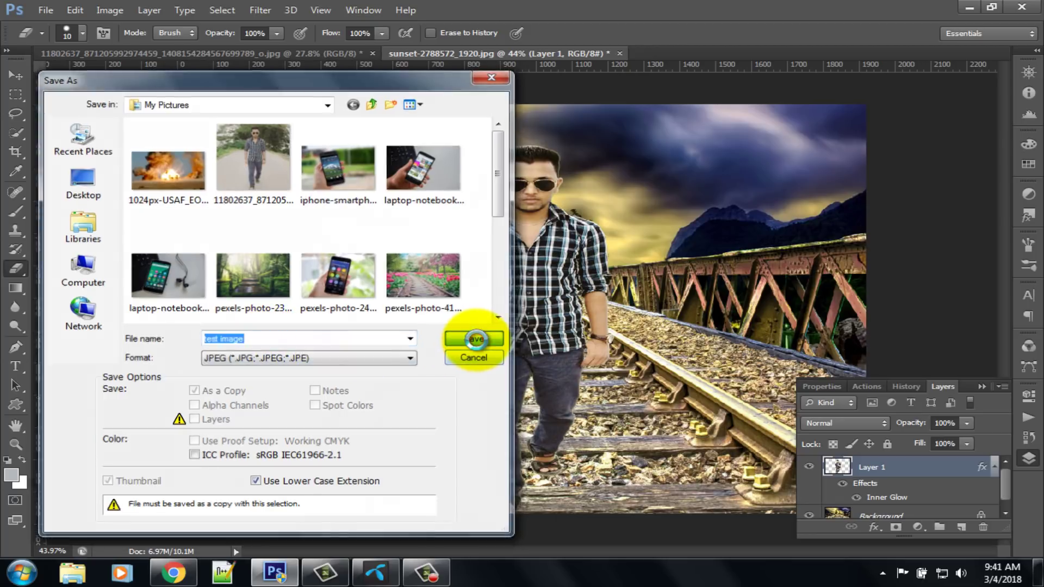
- Set the JPEG image quality to Maximum, 12
click(532, 183)
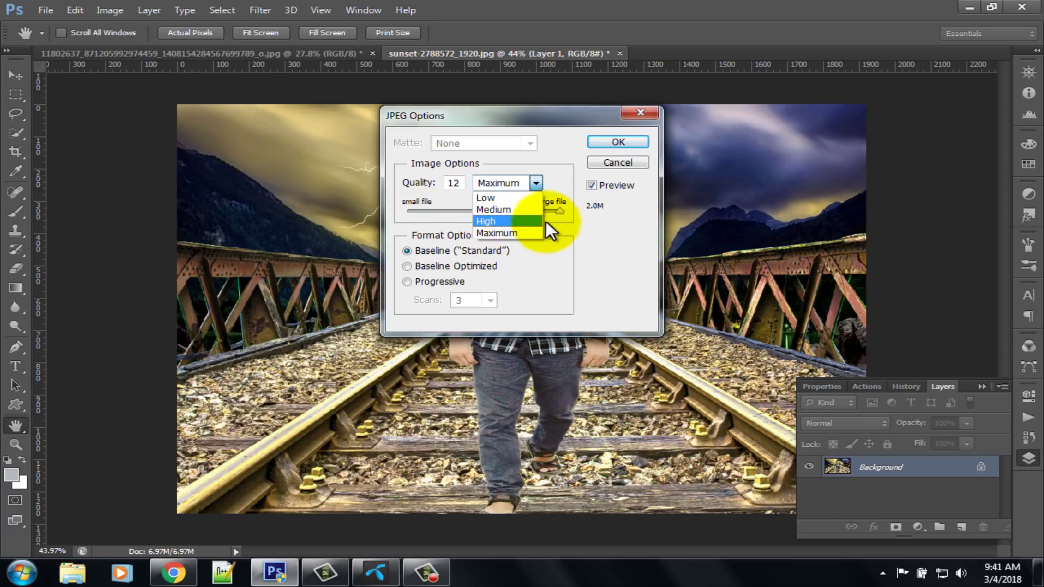
click(512, 233)
click(562, 209)
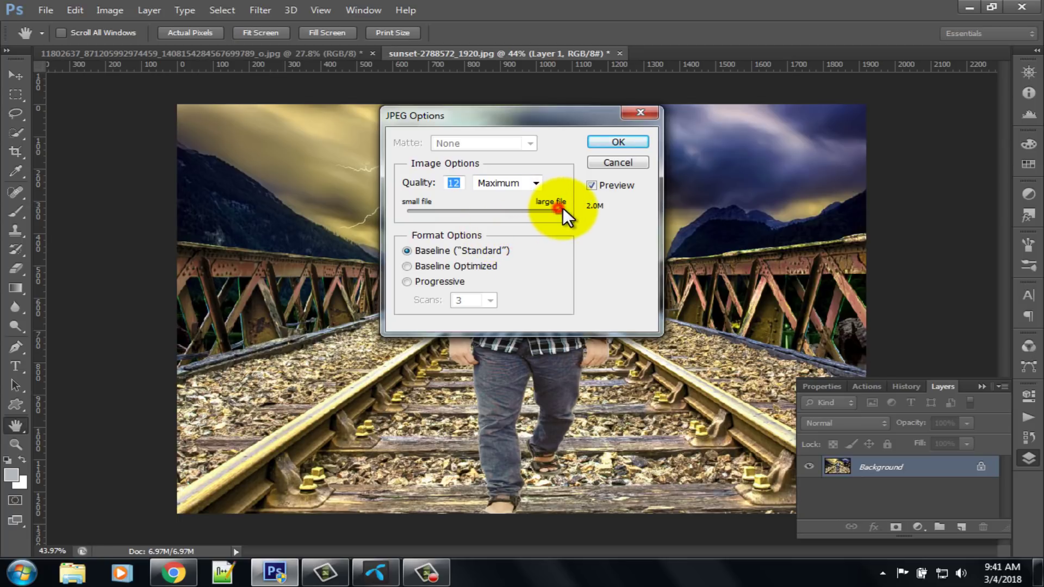